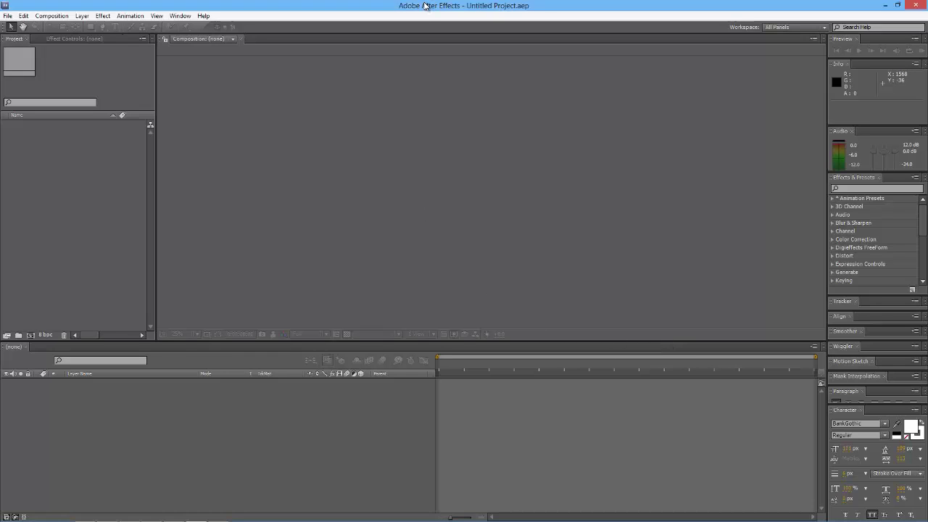
Step: Open the Throne Full project from the Throne Project Folder
click(7, 15)
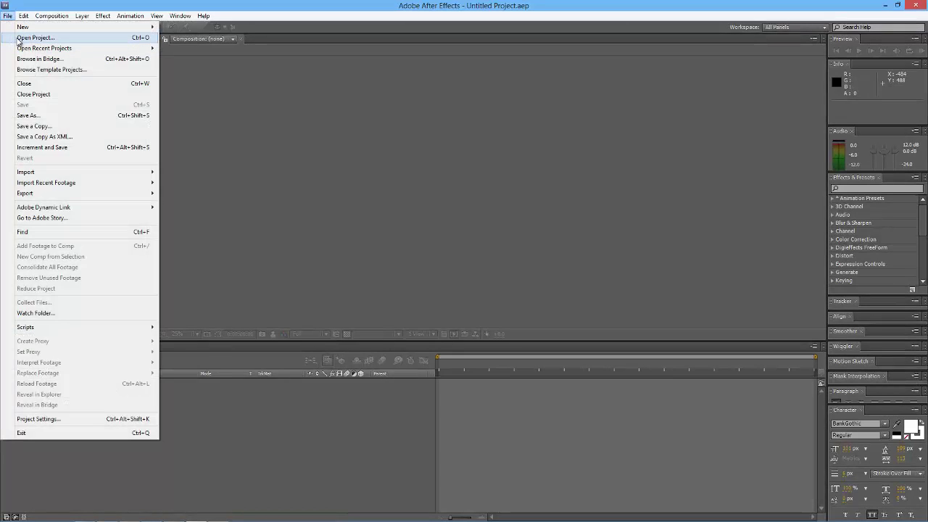
click(29, 38)
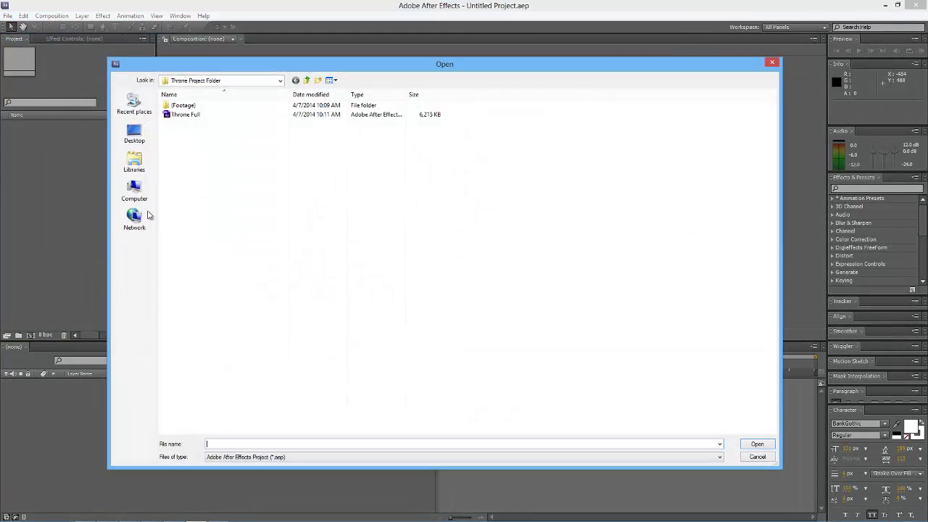
key(BackSpace)
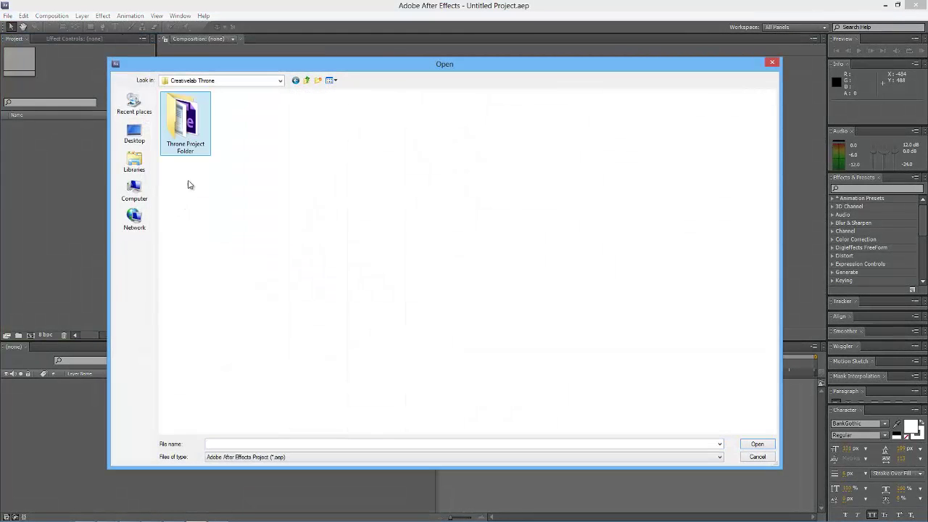
double_click(190, 119)
click(184, 116)
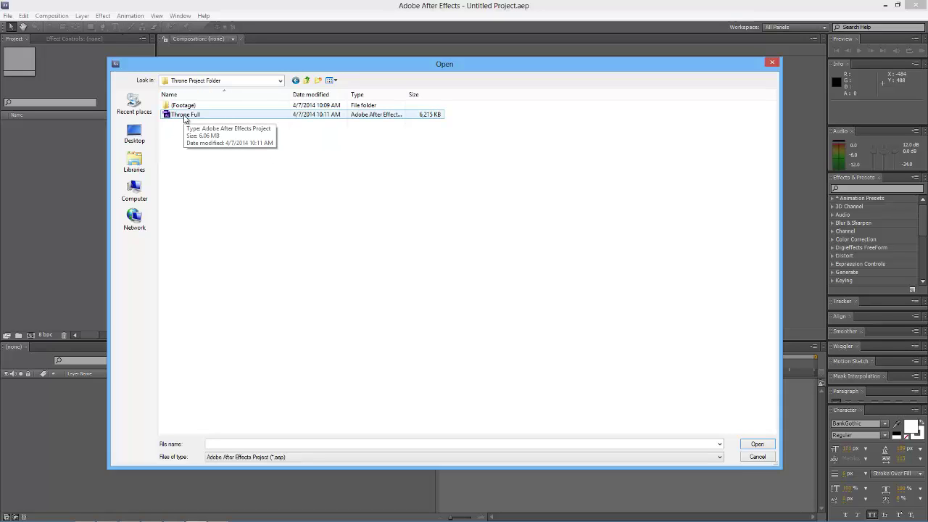
double_click(185, 116)
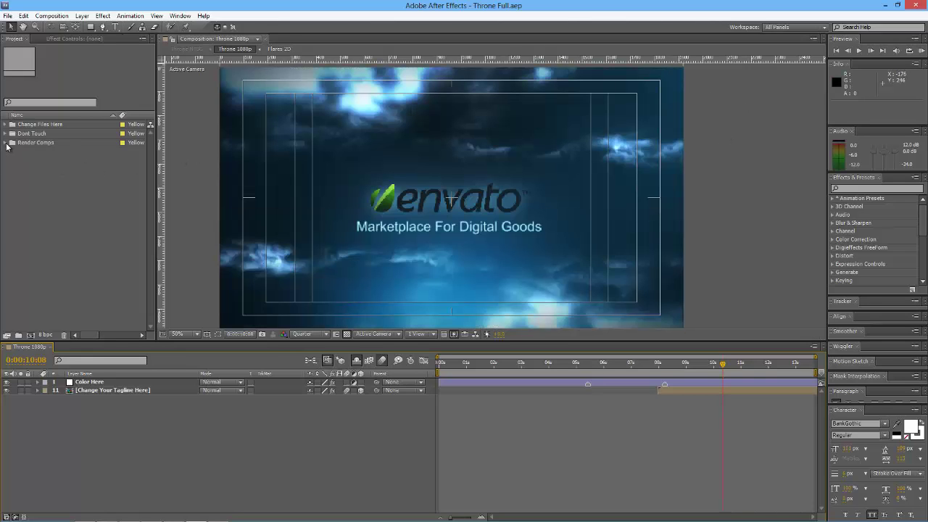
Step: Look through the project's Render Comps, Dont Touch and Change Files Here folders, leaving Change Files Here expanded
click(36, 143)
click(36, 134)
click(40, 125)
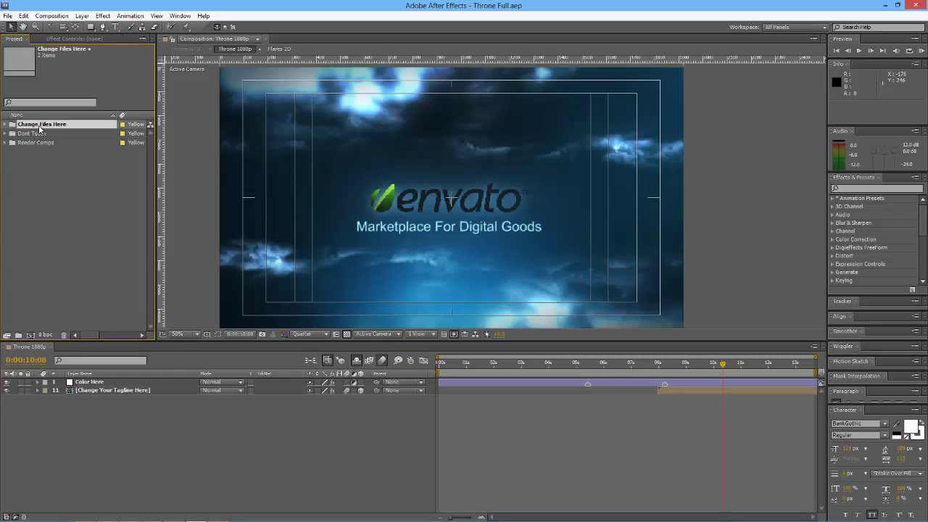
click(5, 143)
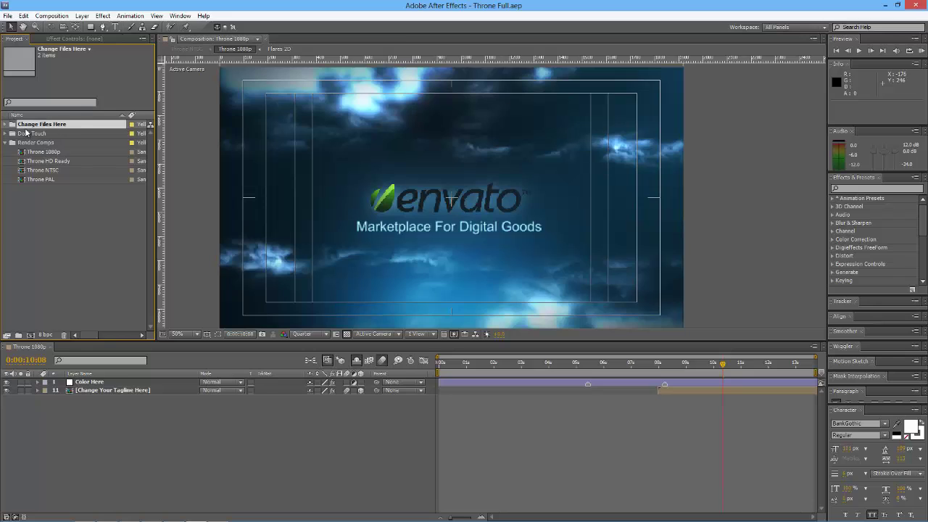
click(27, 133)
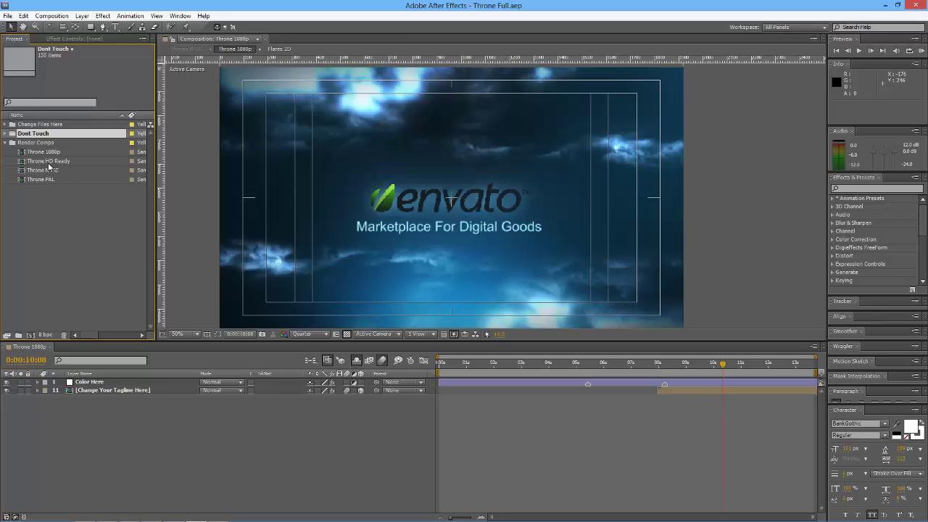
click(5, 143)
click(40, 124)
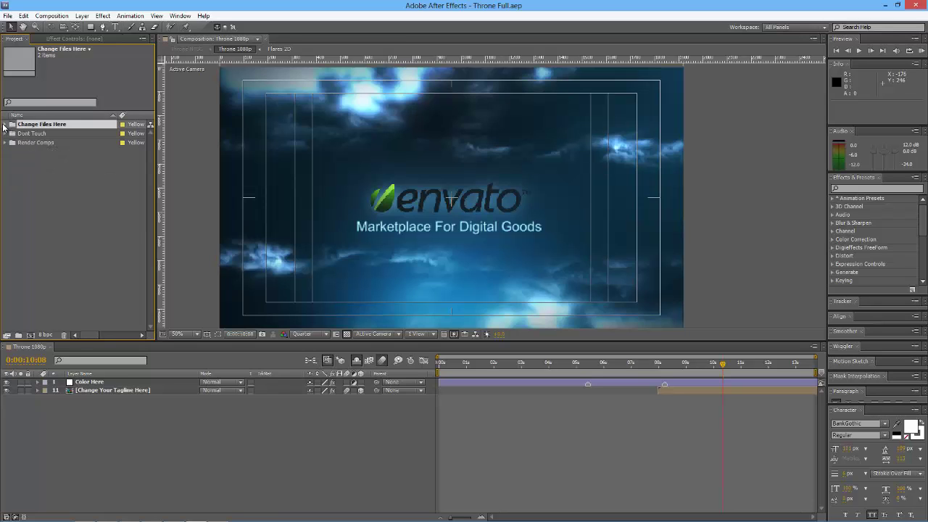
click(5, 124)
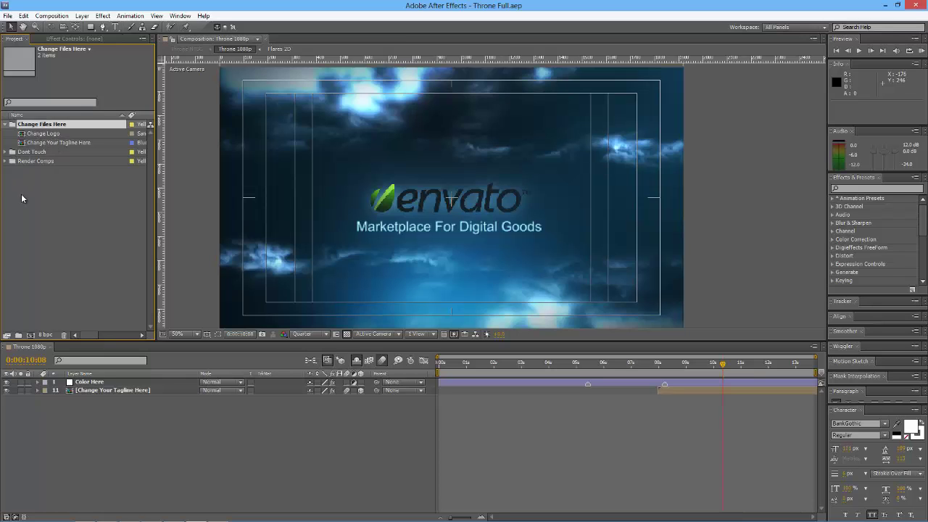
click(8, 15)
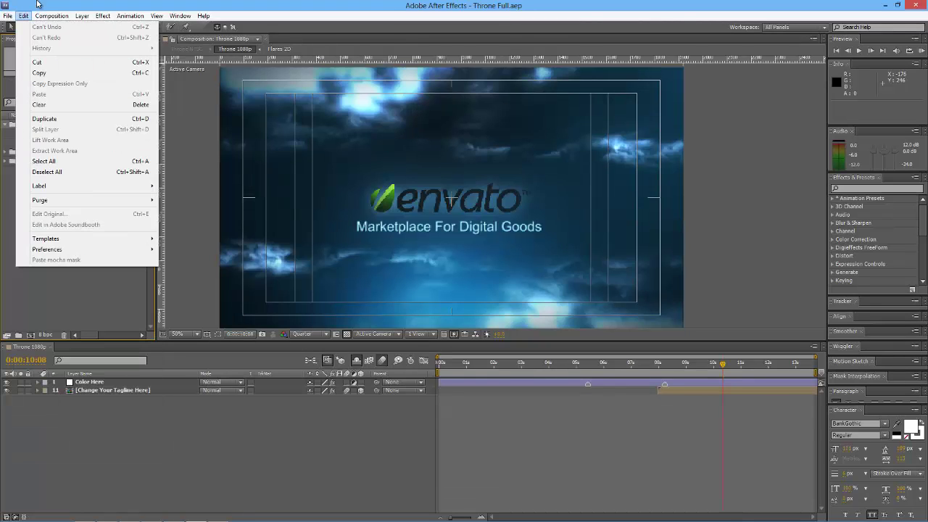
click(38, 5)
right_click(36, 195)
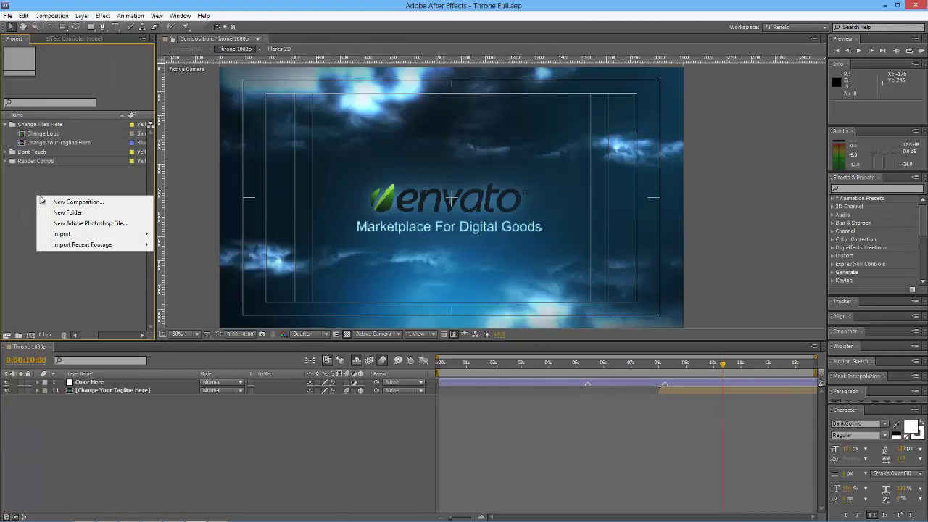
mouse_move(80, 234)
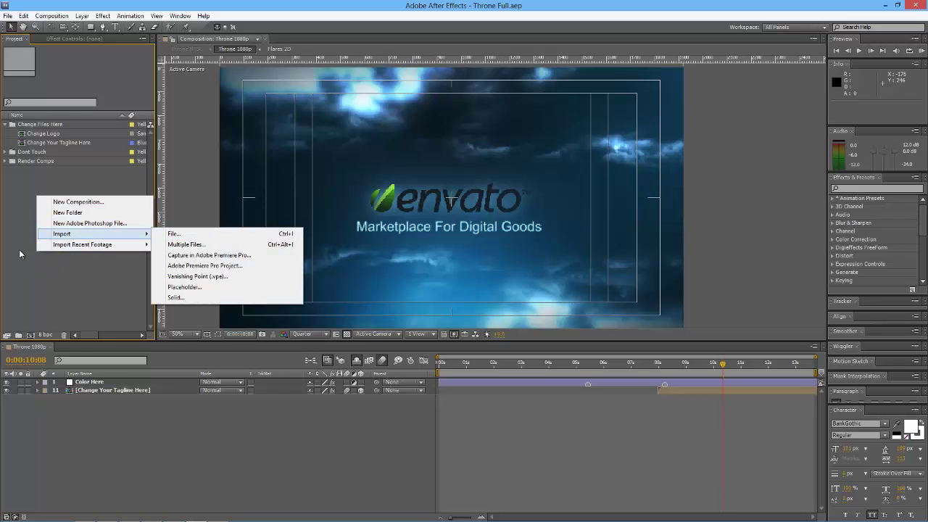
click(26, 209)
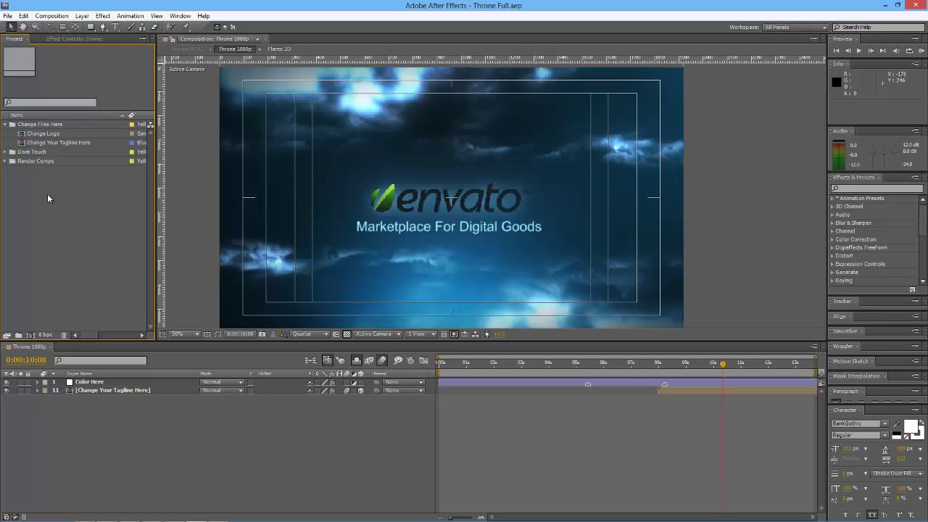
Step: Import the Logo PNG file from the Creativelab Throne folder as footage
double_click(47, 193)
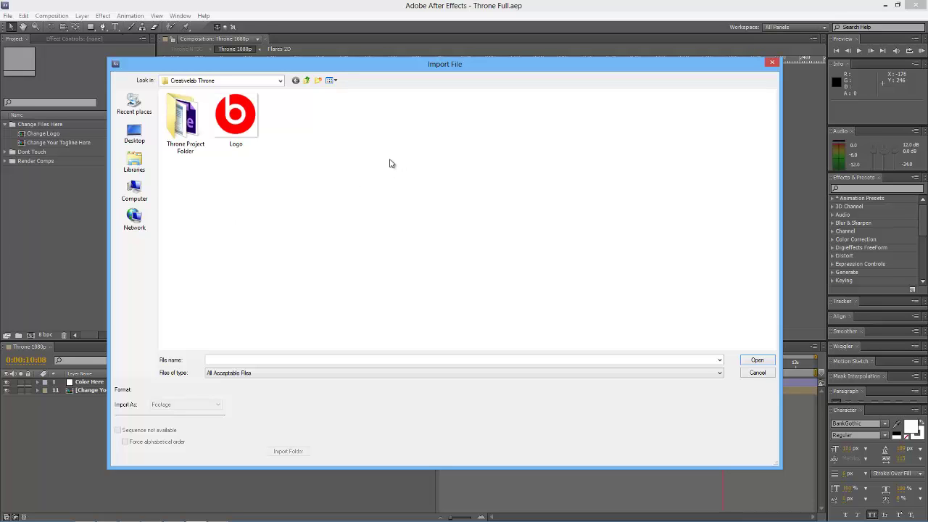
click(234, 132)
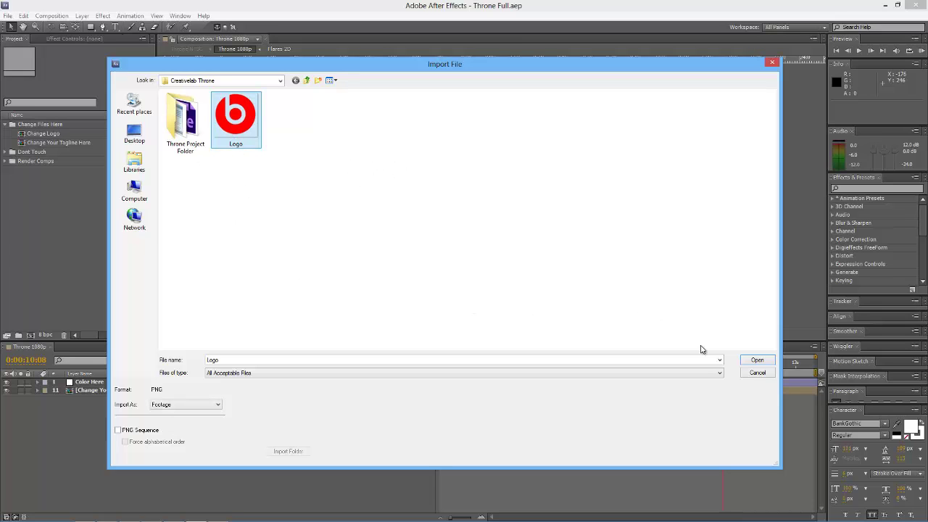
click(757, 360)
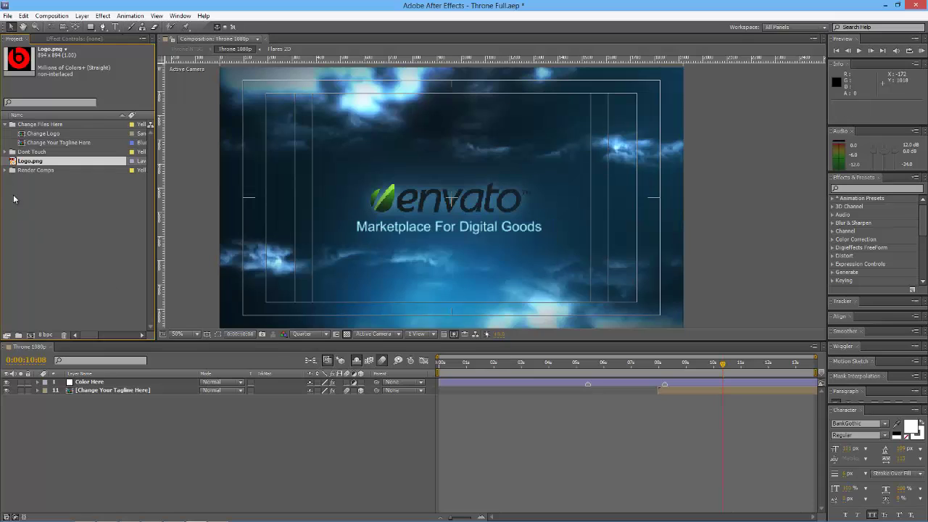
Step: Replace the two placeholder image layers in the Change Logo composition with Logo.png
click(46, 135)
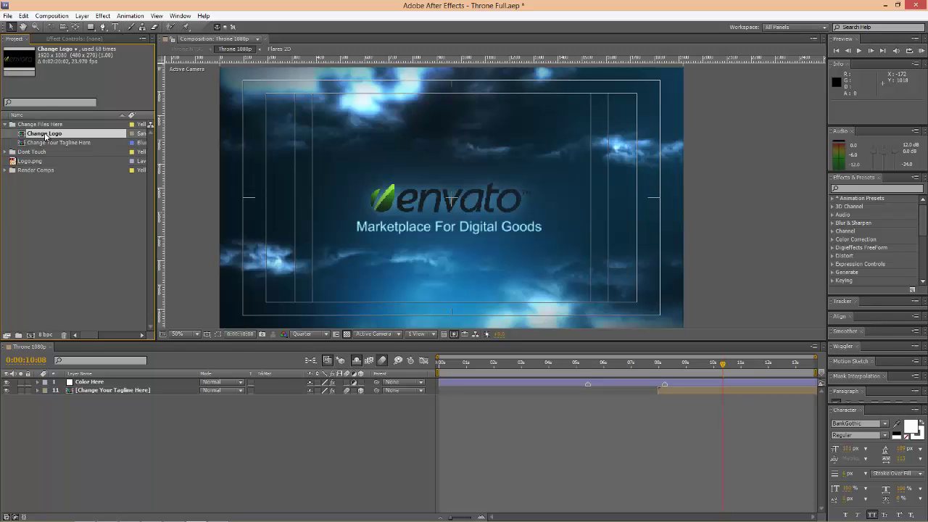
double_click(45, 135)
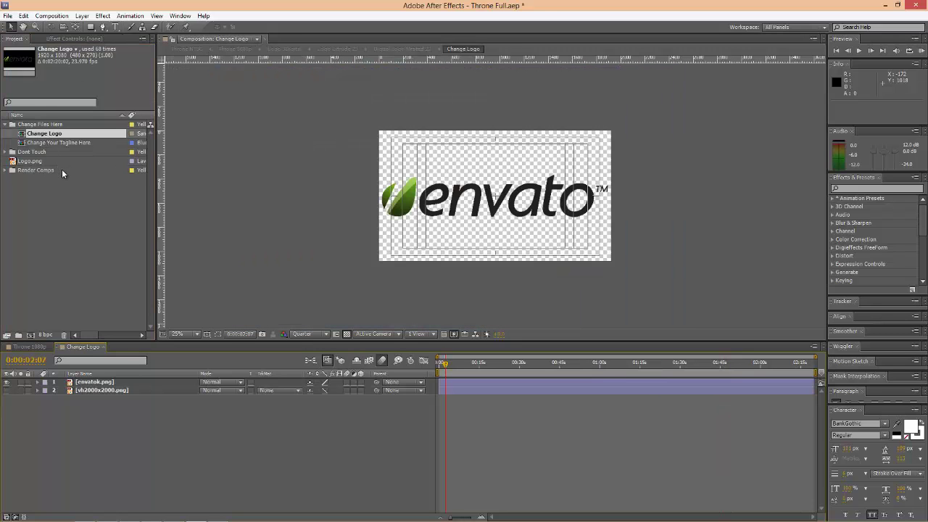
key(ctrl+a)
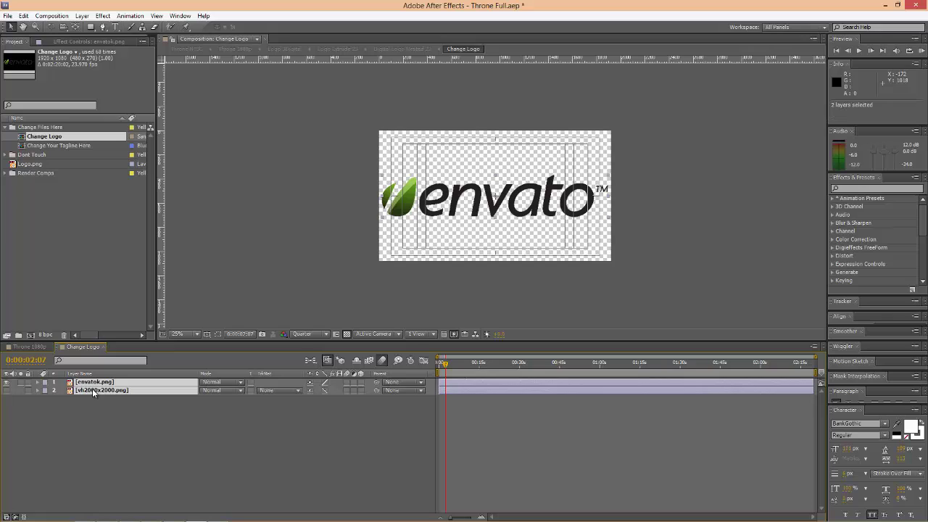
key(Delete)
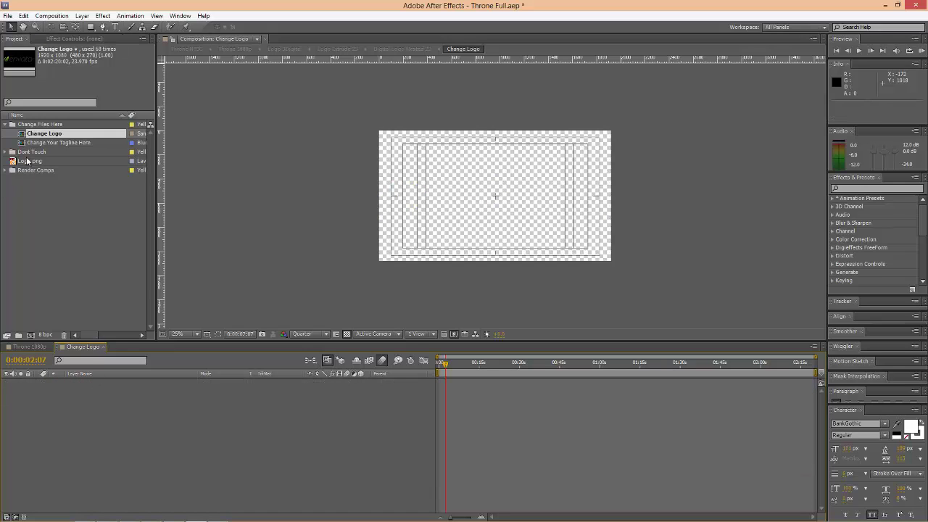
drag(29, 162, 215, 440)
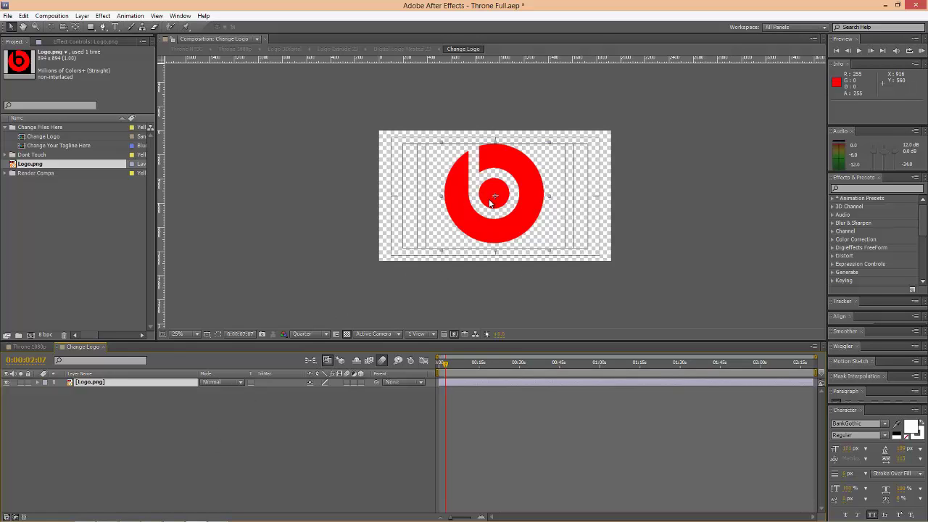
Step: Scale the Logo.png layer to 118% and move it slightly down to position 972, 584
key(s)
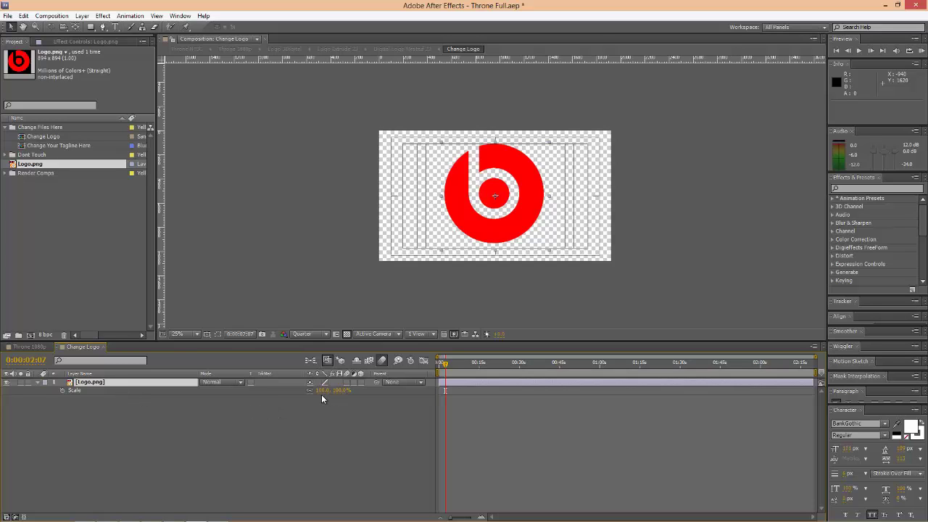
drag(322, 393, 330, 390)
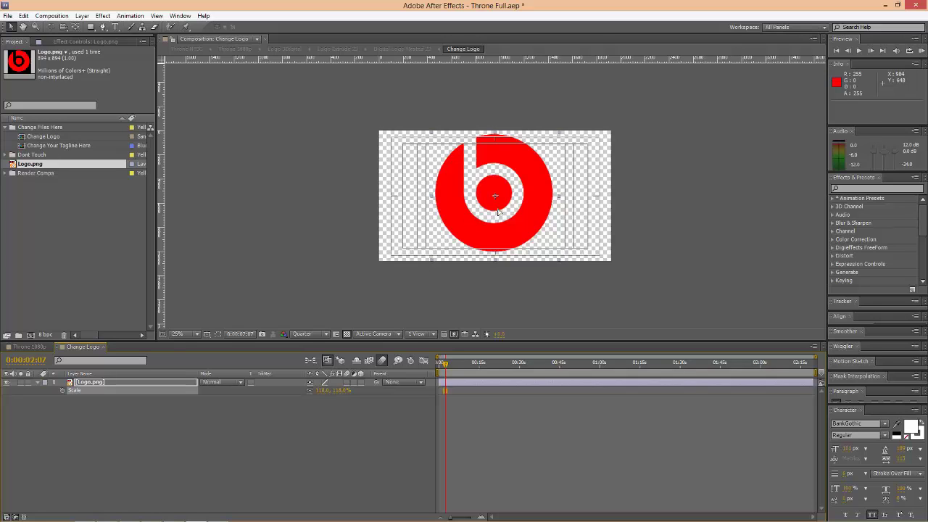
drag(501, 210, 497, 221)
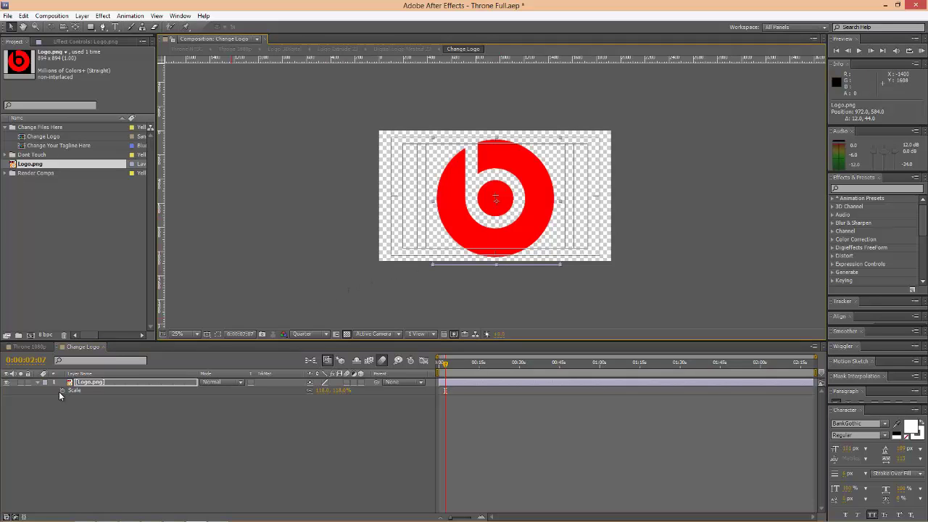
Step: Close the Change Logo composition and view the new logo in Throne 1080p at 0:00:10:14
click(104, 348)
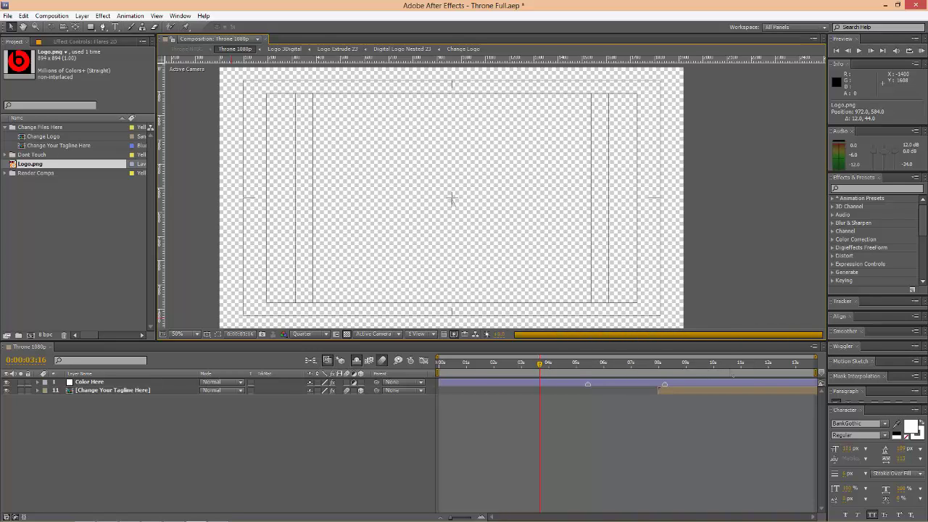
click(730, 363)
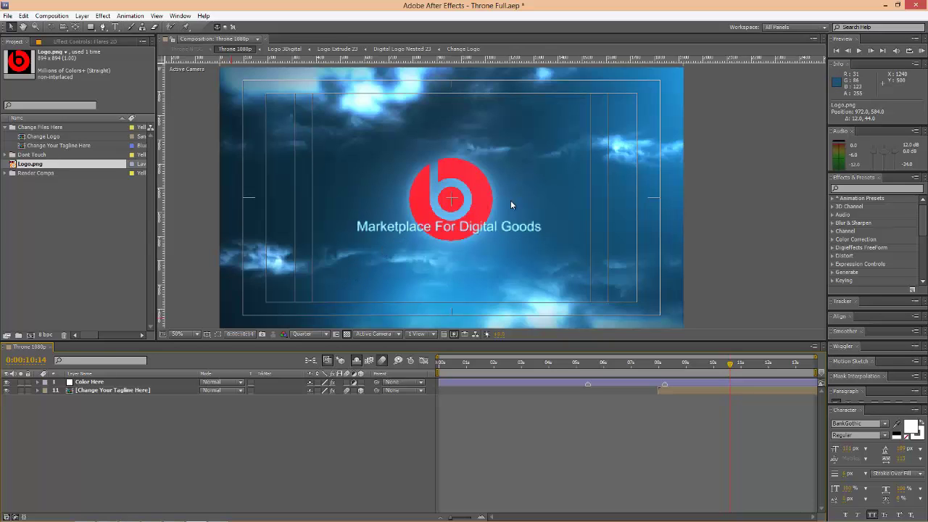
Step: Open the Change Your Tagline Here composition, select its whole tagline text for editing, and return to Throne 1080p
double_click(48, 148)
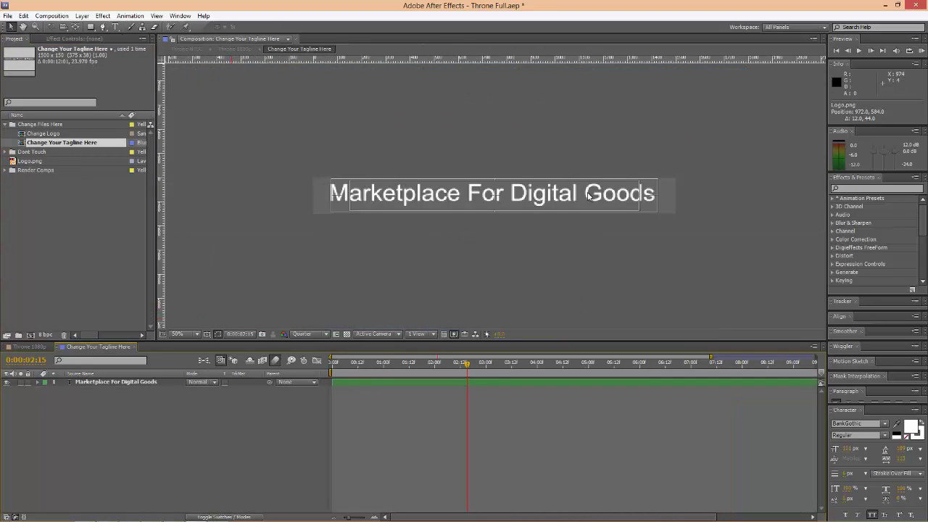
double_click(350, 383)
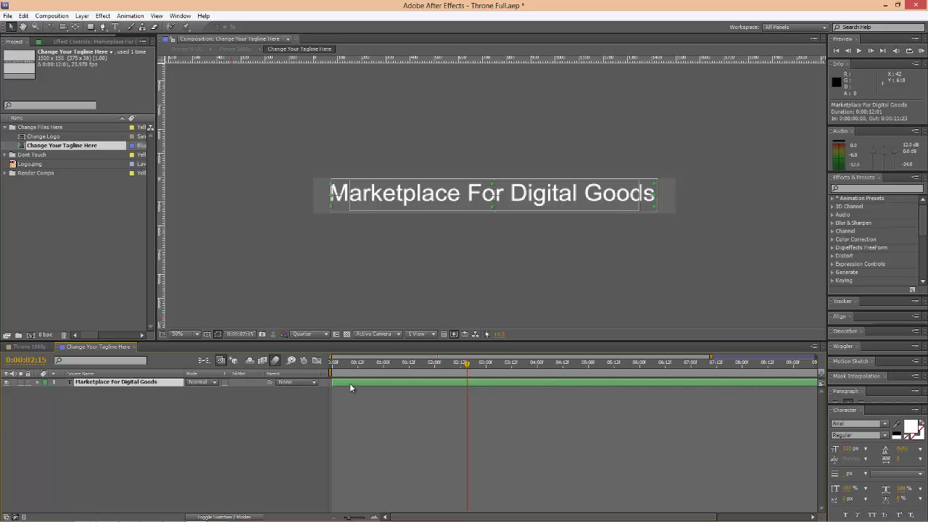
click(109, 407)
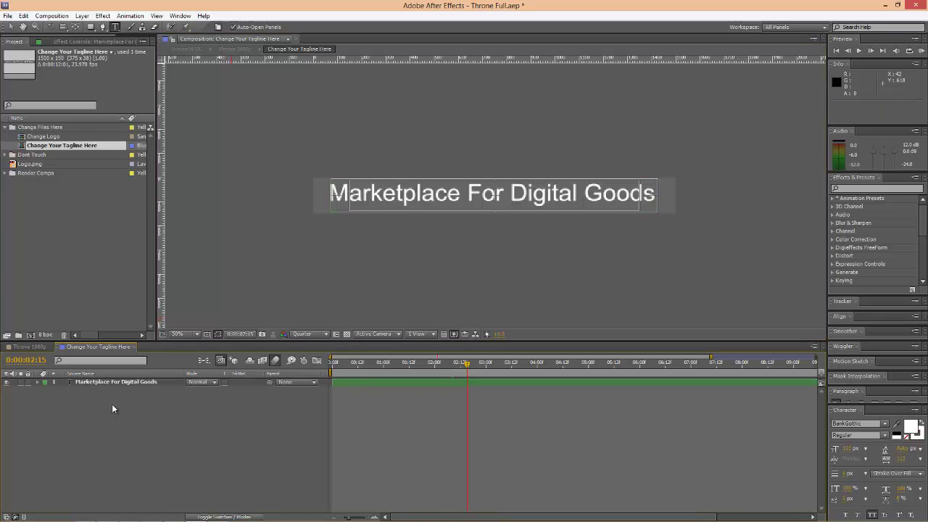
click(11, 28)
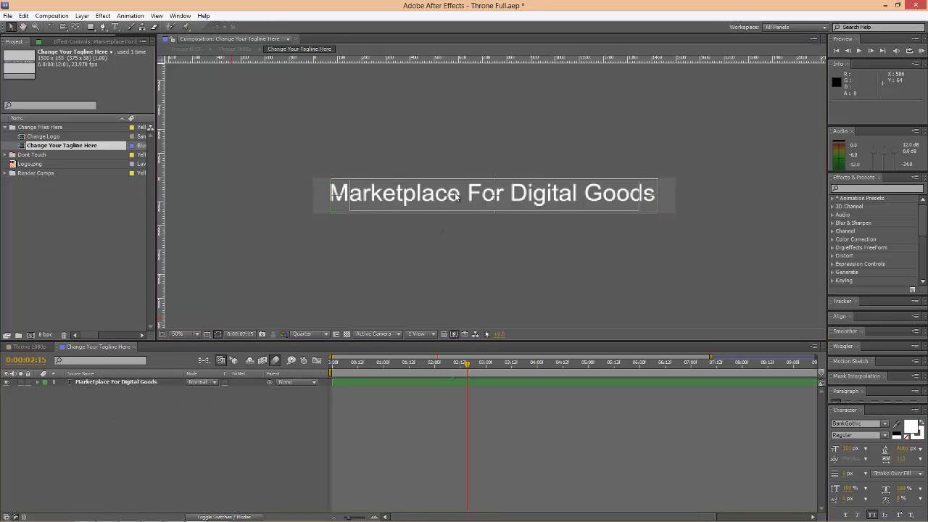
double_click(455, 197)
click(164, 427)
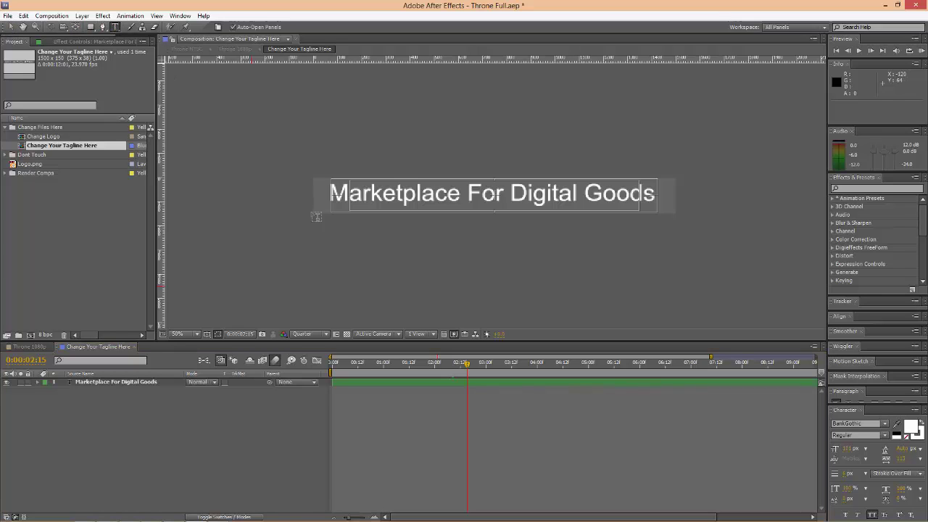
drag(331, 193, 676, 182)
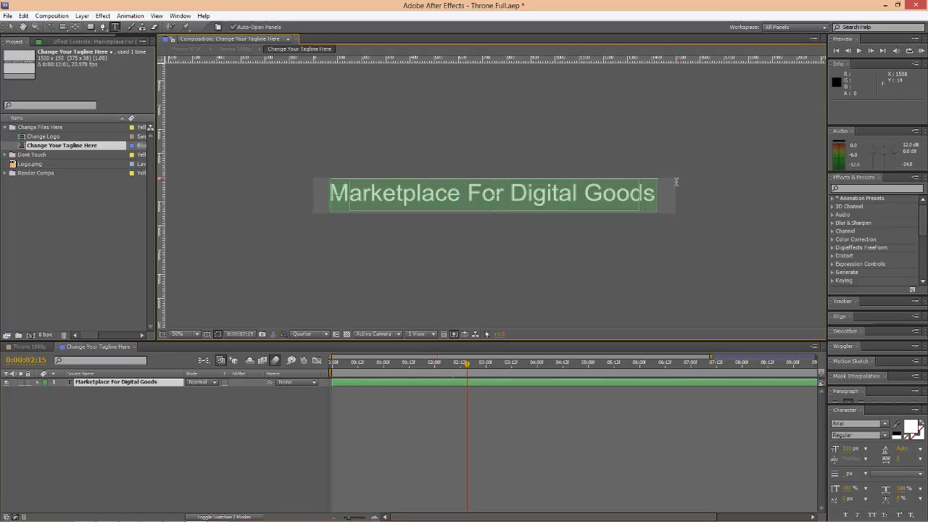
click(167, 485)
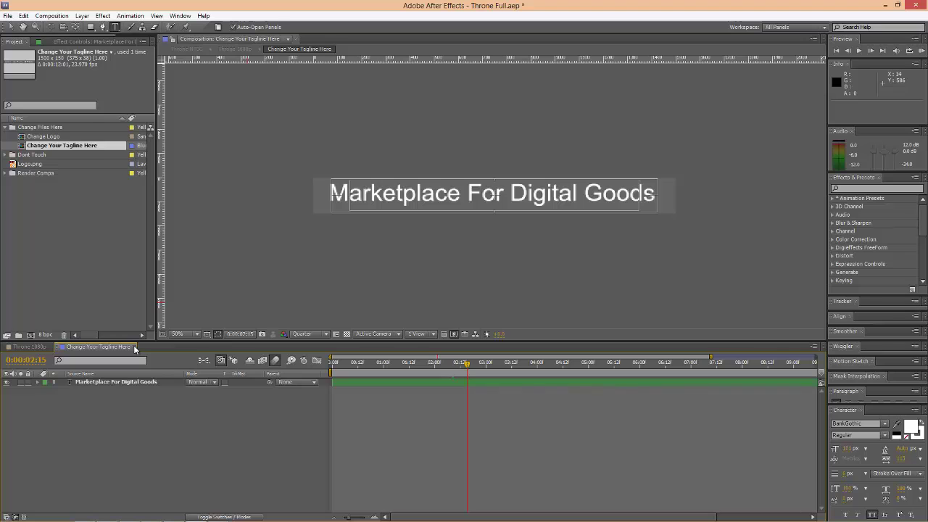
click(26, 348)
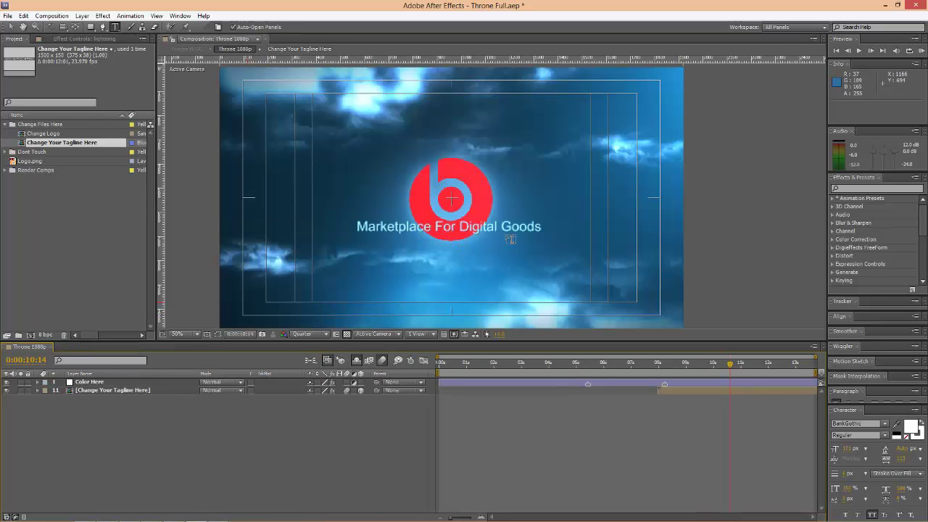
Step: Move the Change Your Tagline Here layer straight down below the logo to position 960, 1199, 0 in Throne 1080p
click(11, 27)
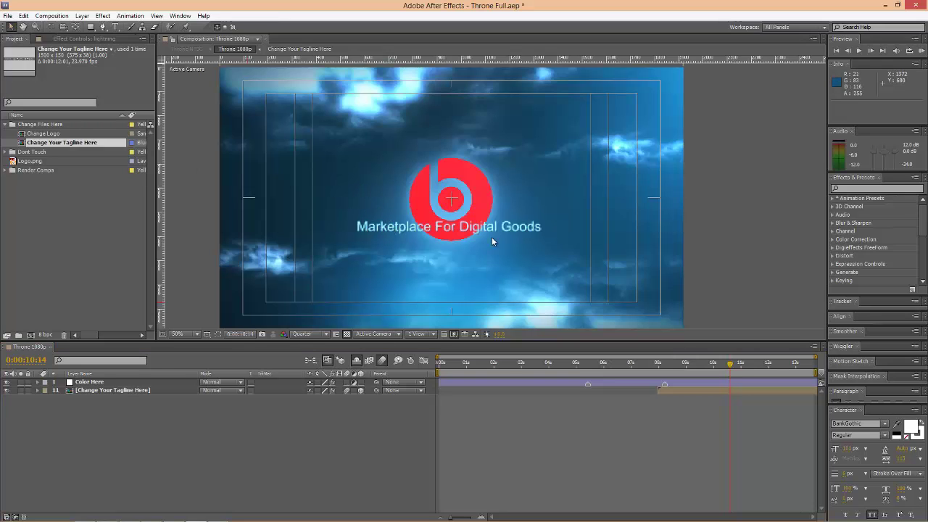
click(102, 391)
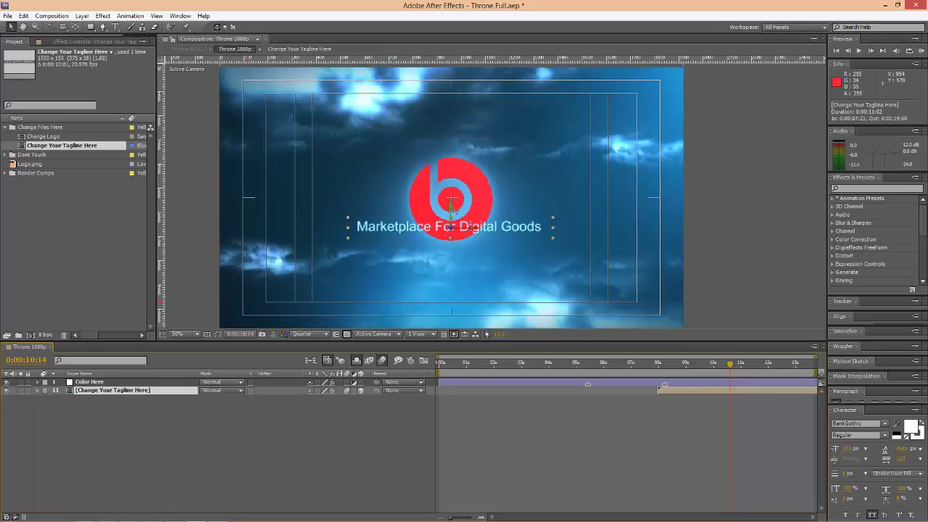
drag(451, 226, 452, 252)
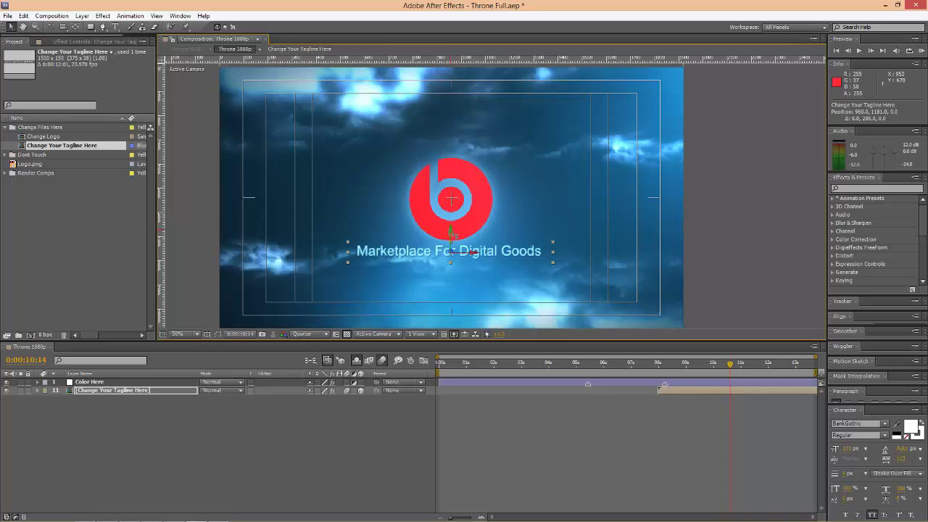
mouse_move(451, 229)
mouse_down()
mouse_move(452, 262)
mouse_move(451, 234)
mouse_up()
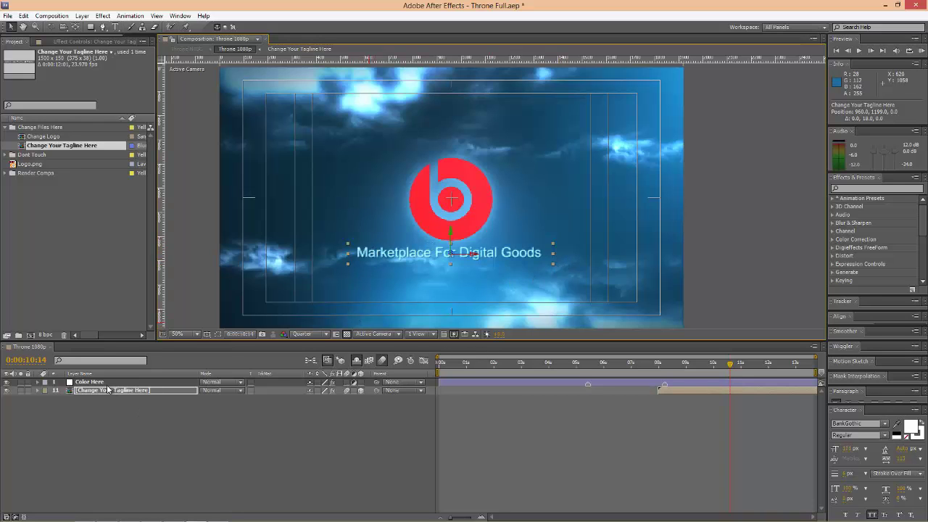
Step: Go to 0:00:06:19 in Throne 1080p and show the effect controls of the Color Here layer
click(593, 384)
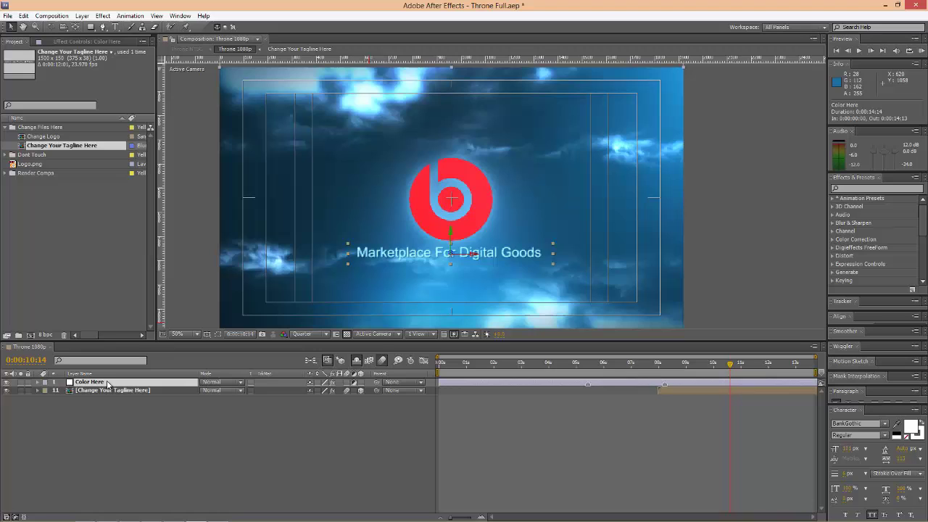
click(621, 365)
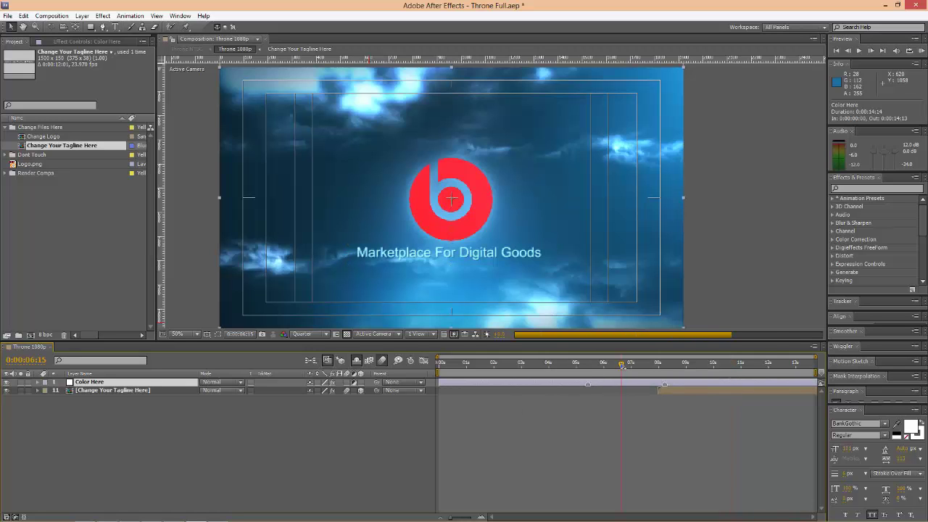
click(633, 365)
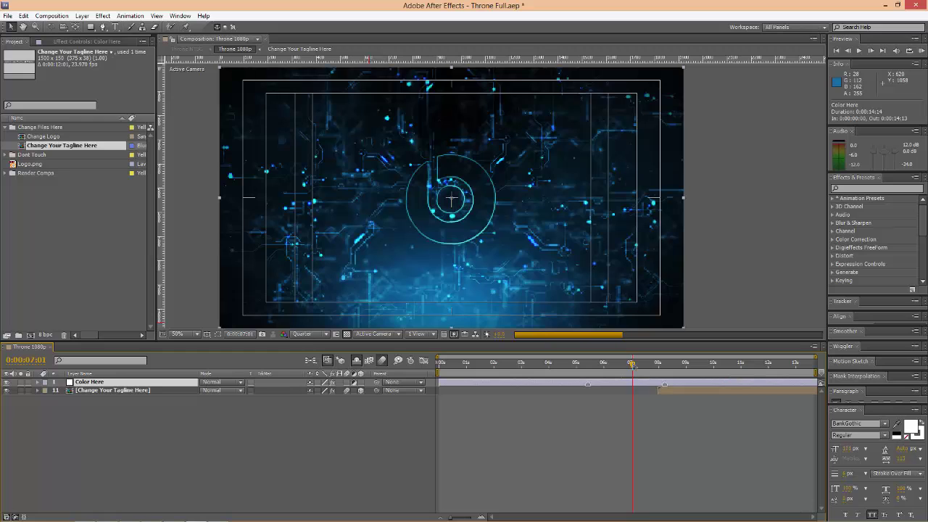
drag(633, 366, 627, 364)
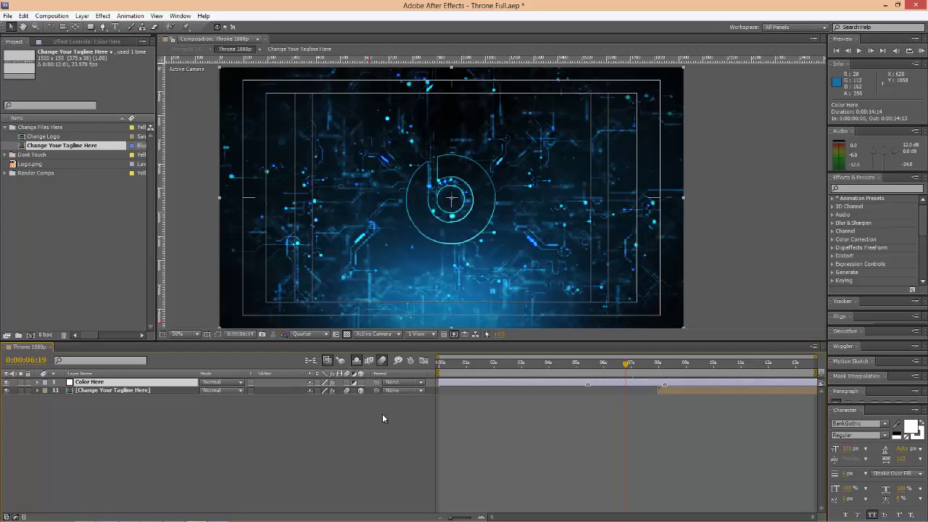
ctrl+click(92, 385)
click(92, 385)
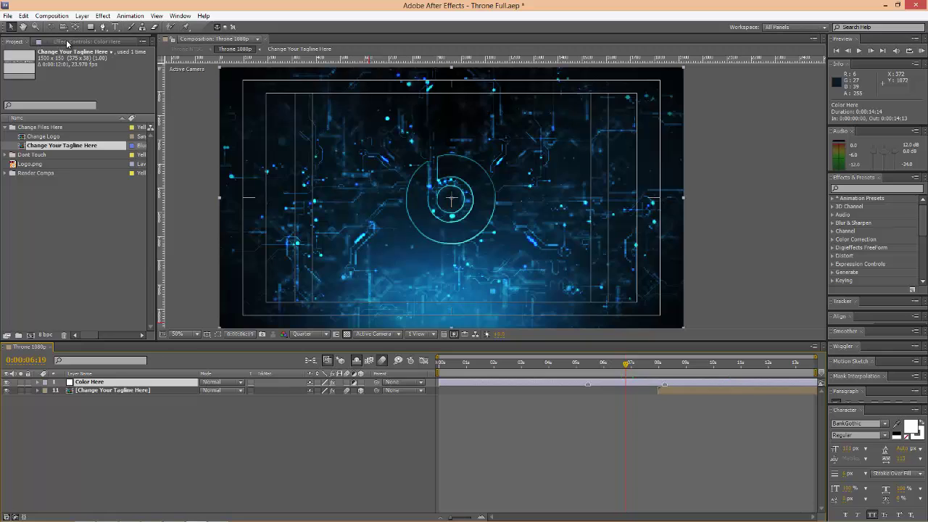
click(68, 42)
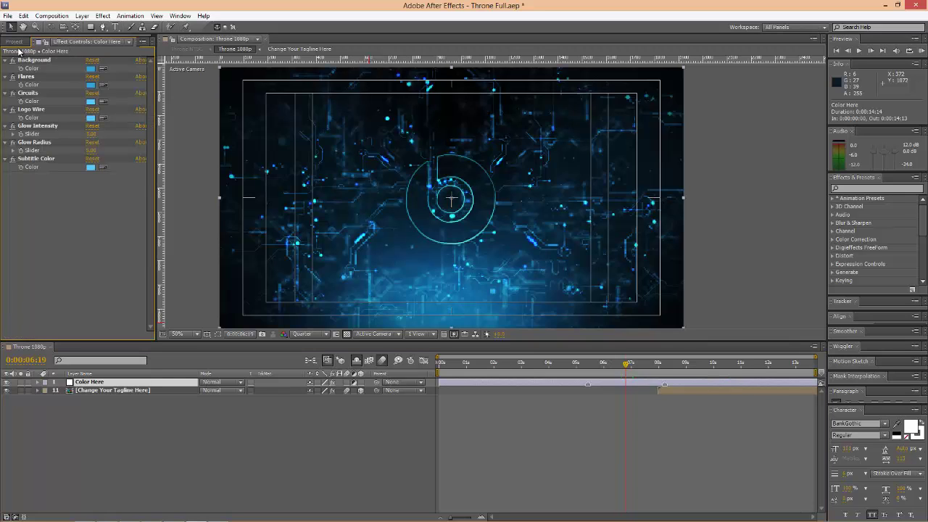
Step: Close the effect controls of the Color Here layer and reopen them with the layer's Effect Controls command
right_click(110, 387)
right_click(82, 384)
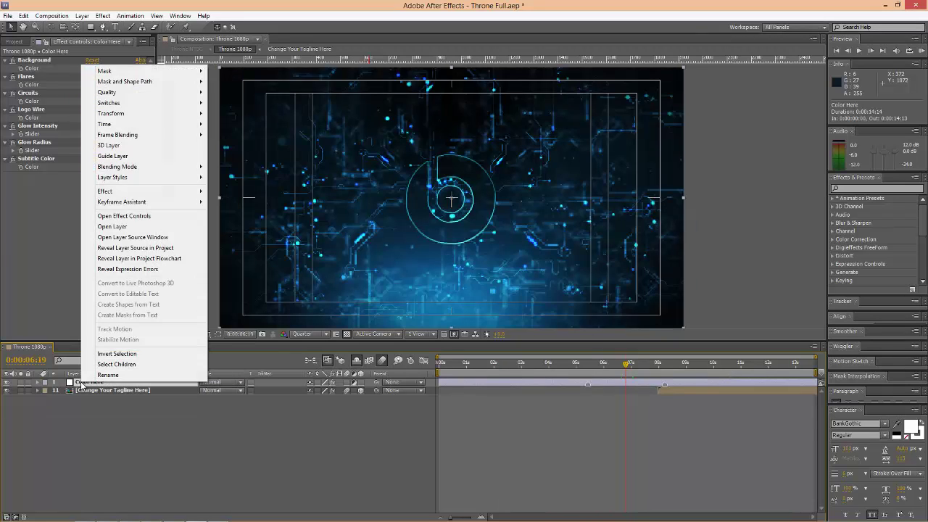
mouse_move(121, 193)
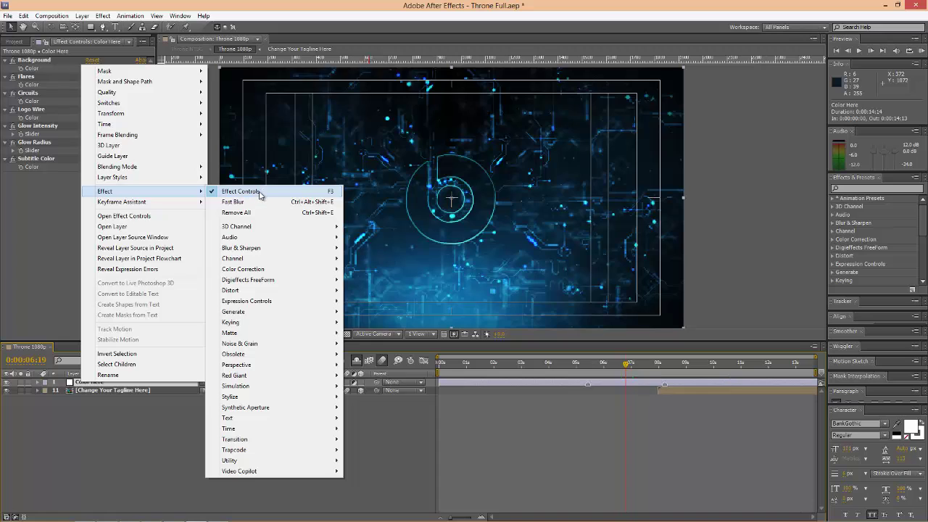
click(145, 38)
click(135, 41)
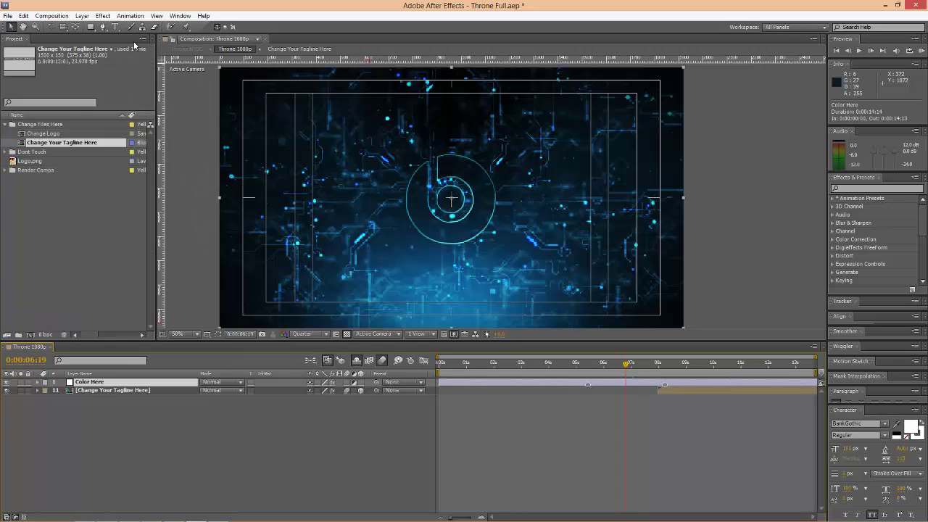
right_click(89, 383)
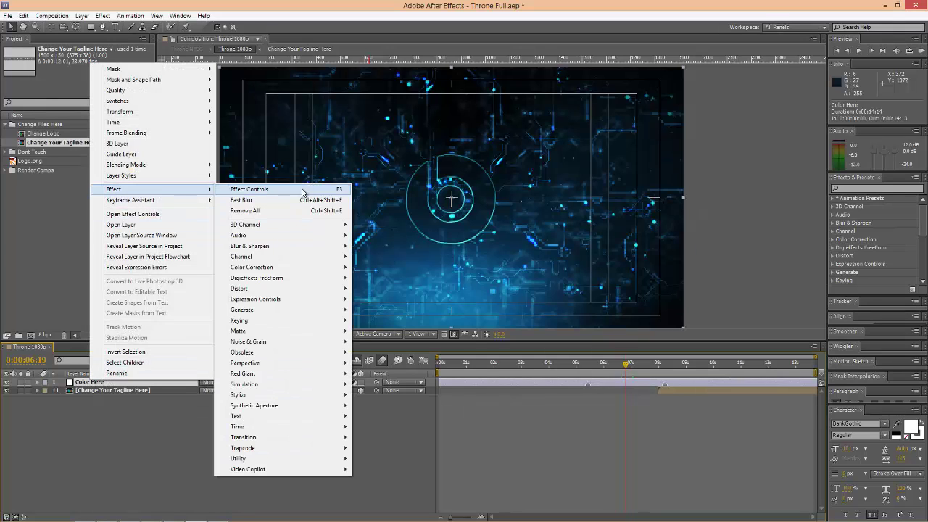
click(247, 190)
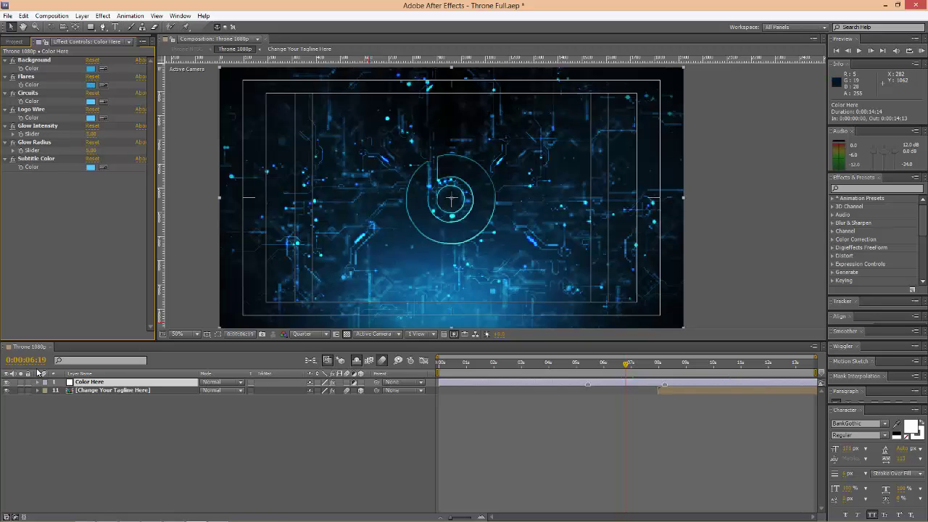
Step: Set the Background color of the Color Here layer to magenta-purple, RGB 201, 48, 219
click(92, 70)
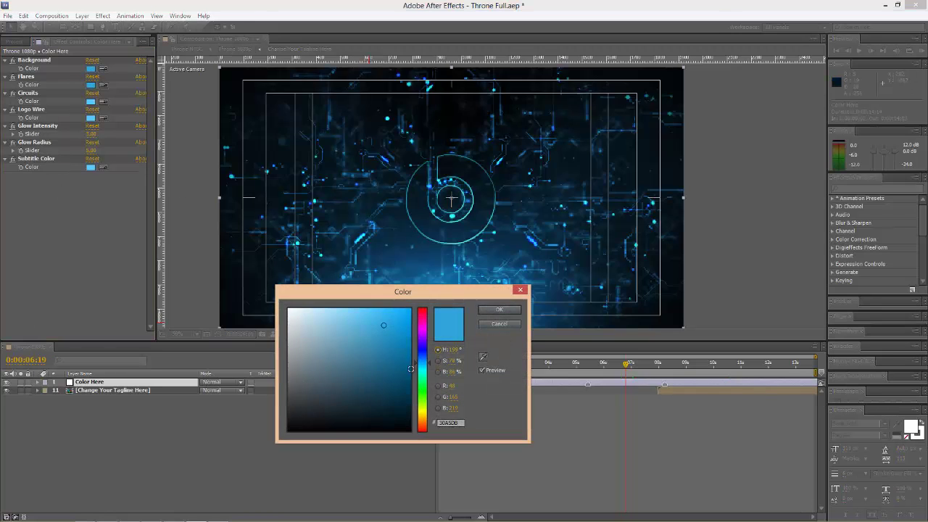
click(423, 331)
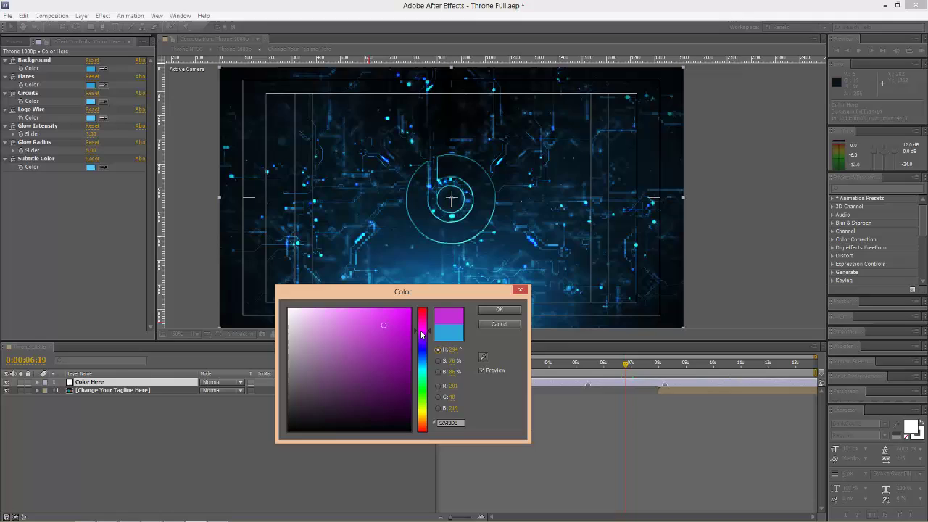
click(499, 309)
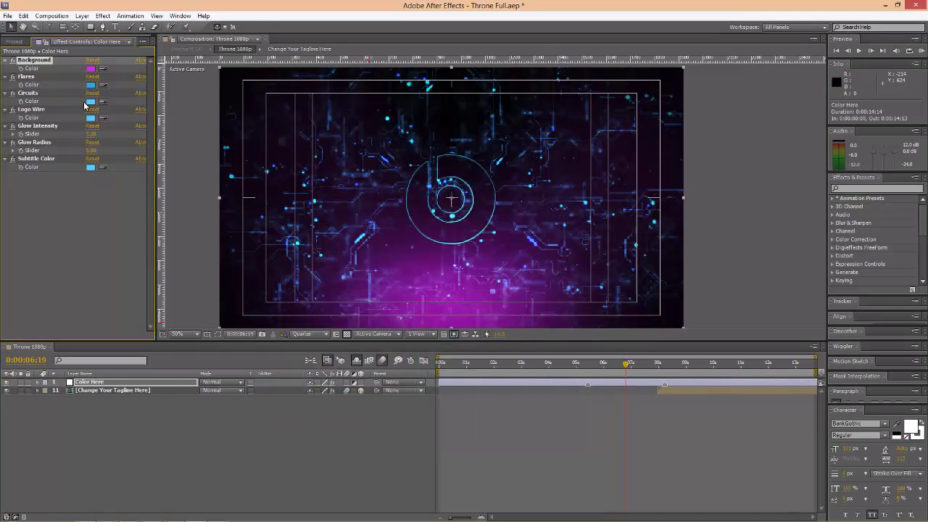
Step: Reveal the hidden shy layers, solo the Flares 2D layer and go to 0:00:03:04
click(357, 361)
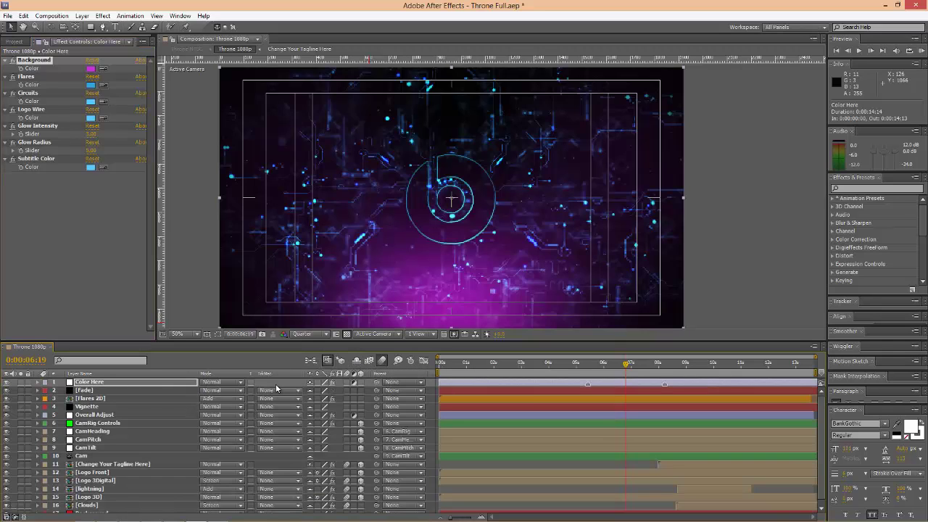
click(20, 399)
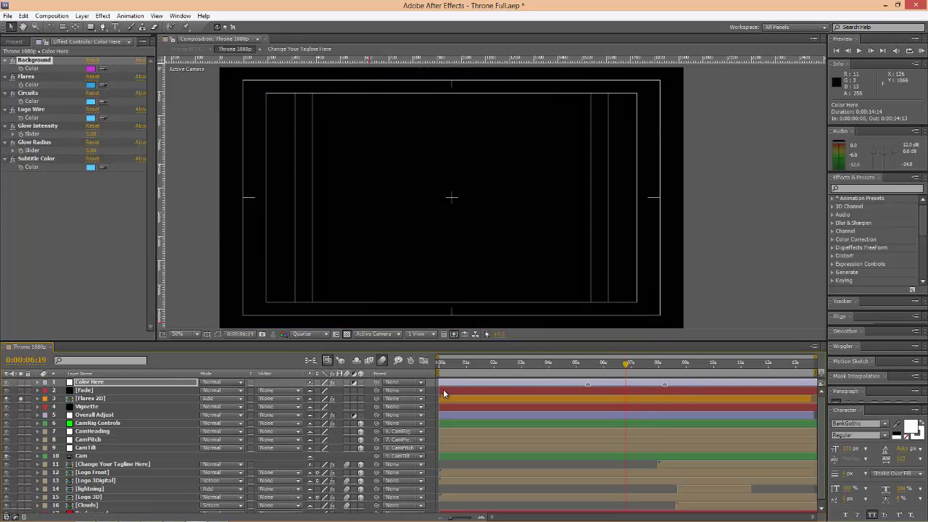
mouse_move(540, 367)
mouse_down()
mouse_move(517, 367)
mouse_move(534, 369)
mouse_move(526, 370)
mouse_up()
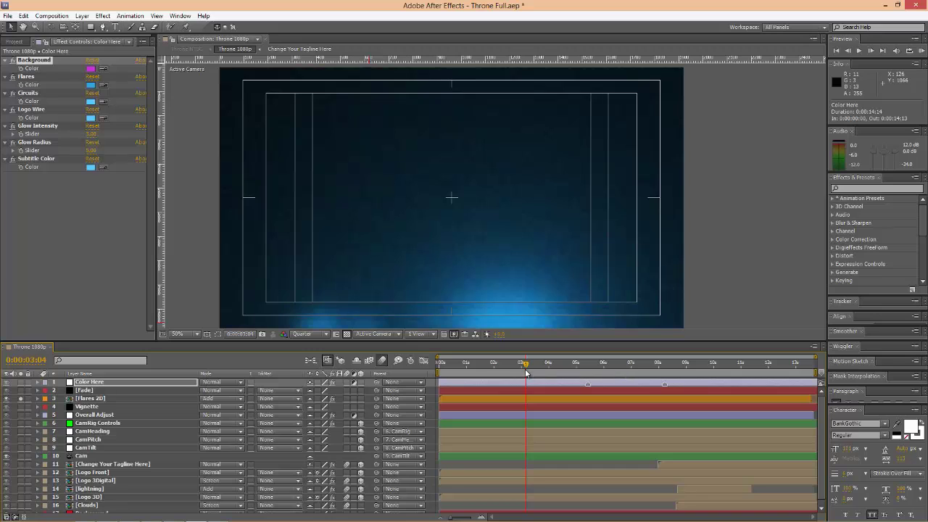
Step: Set the Flares color to orange, then end the Flares 2D solo and hide the shy layers again
click(90, 85)
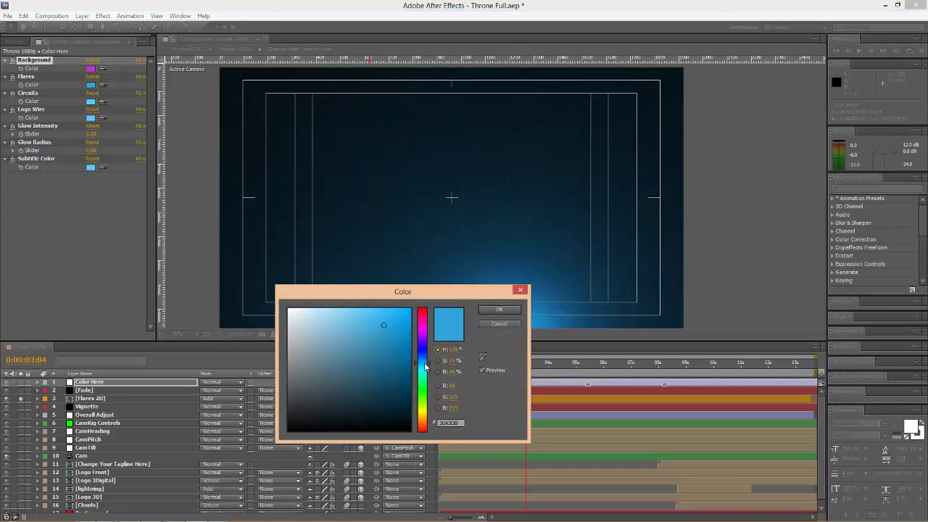
drag(425, 366, 425, 422)
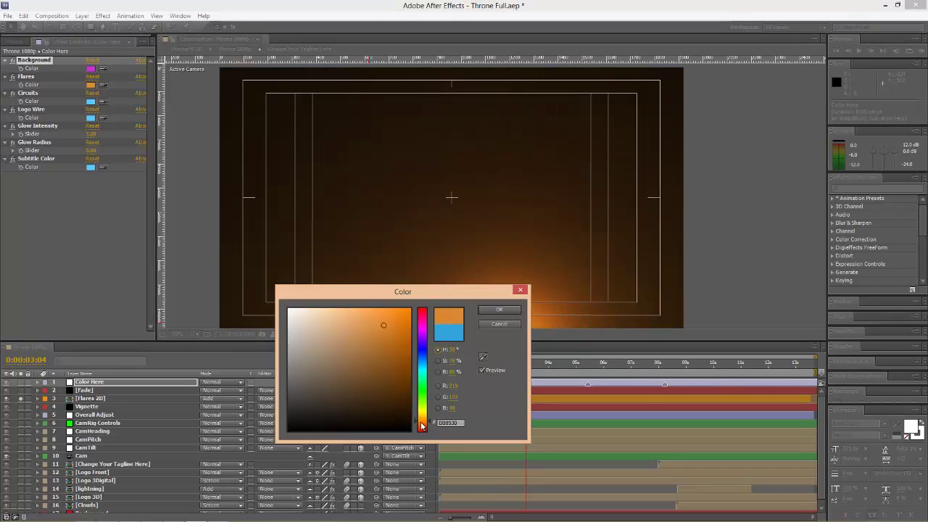
click(489, 312)
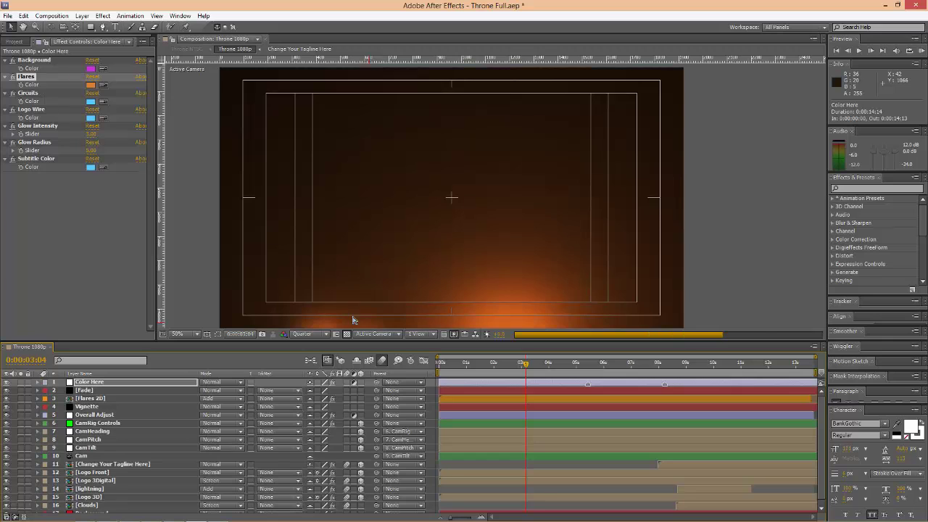
click(356, 361)
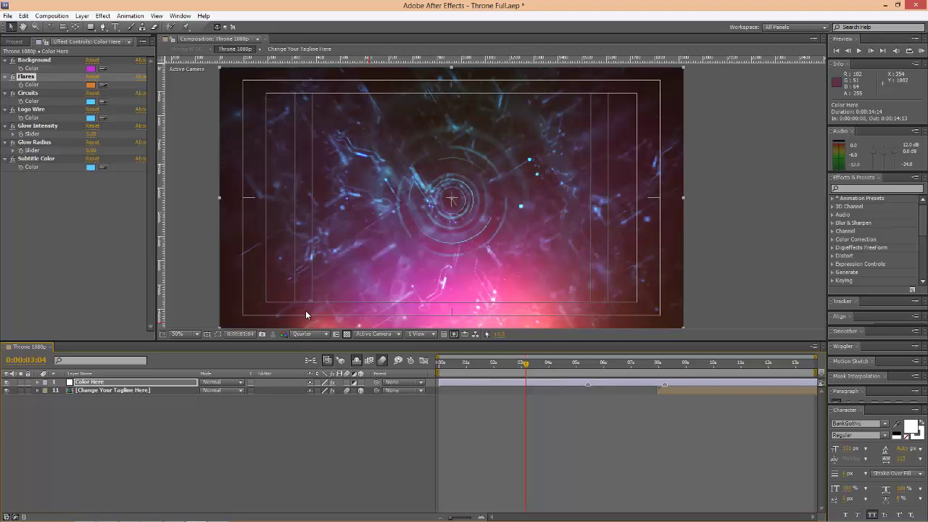
Step: Set the Circuits color of the Color Here layer to pinkish red, hex FF5874
click(90, 102)
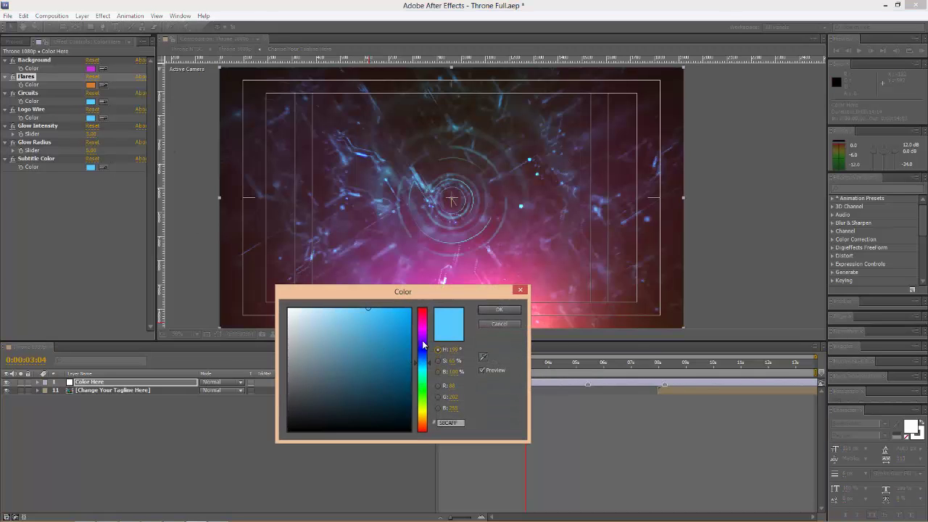
click(423, 313)
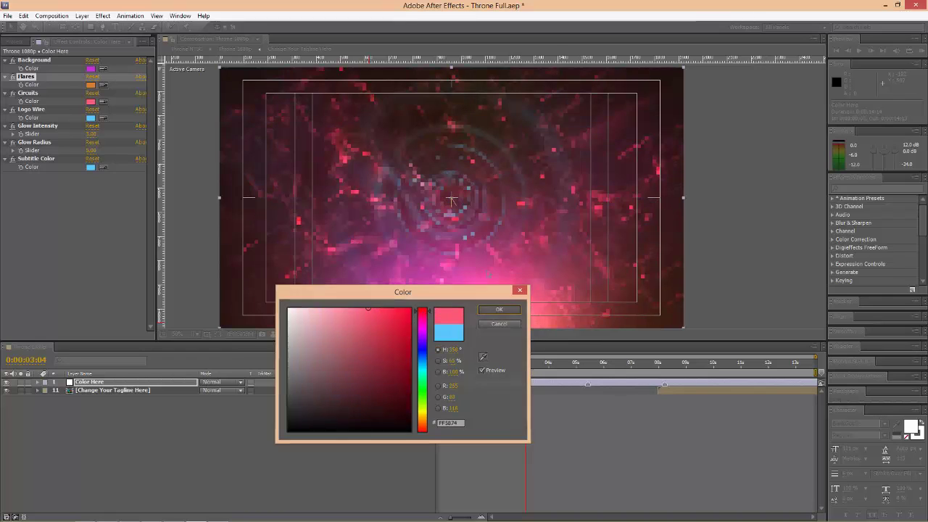
click(499, 309)
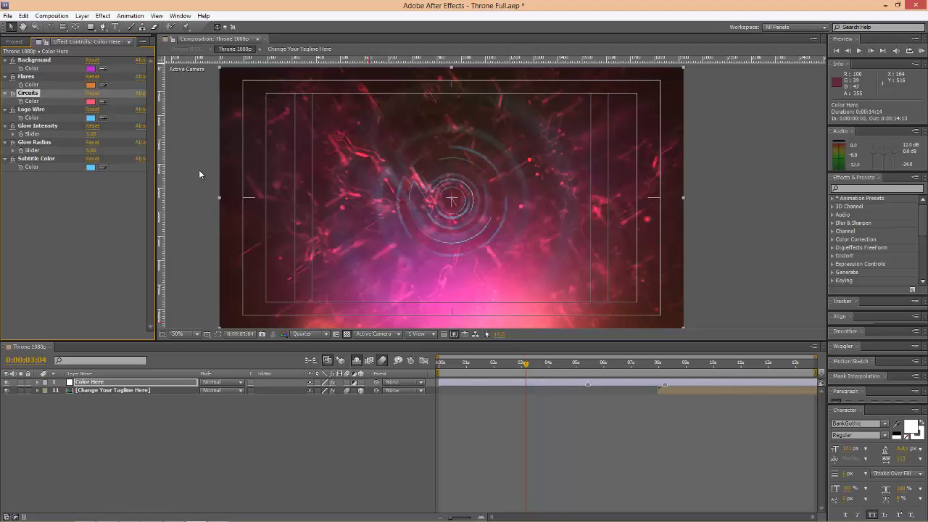
Step: Set the Logo Wire color of the Color Here layer to light orange, hex FFB658
click(91, 117)
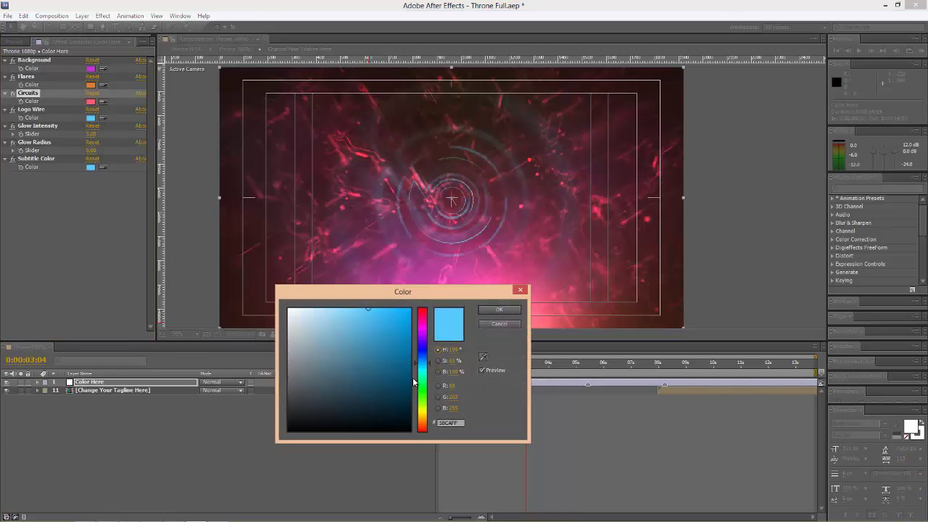
click(422, 423)
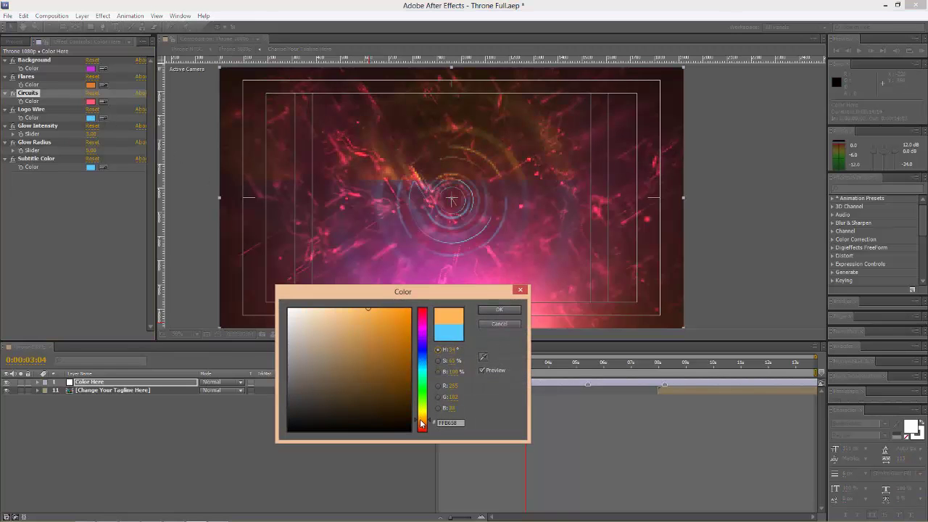
click(491, 311)
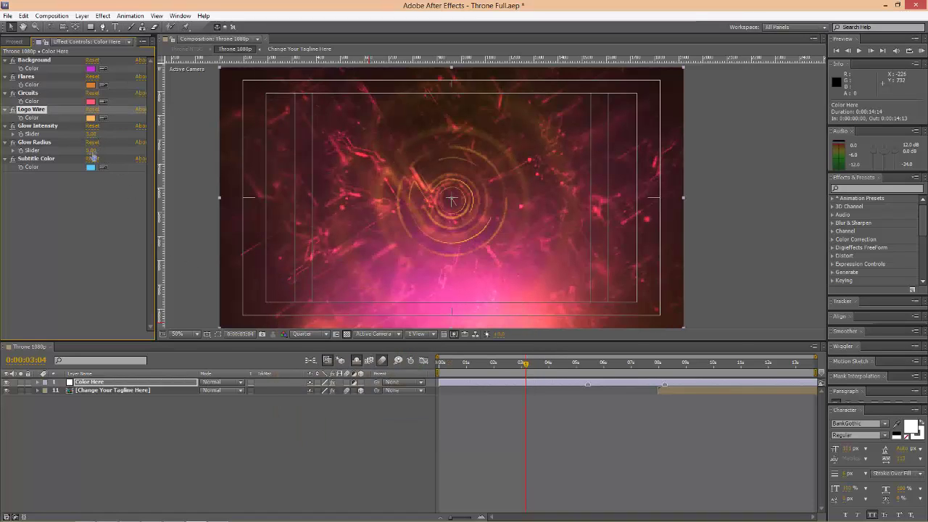
Step: Go to 0:00:11:03 where the tagline is shown and set the Subtitle Color to light red
drag(92, 156, 92, 154)
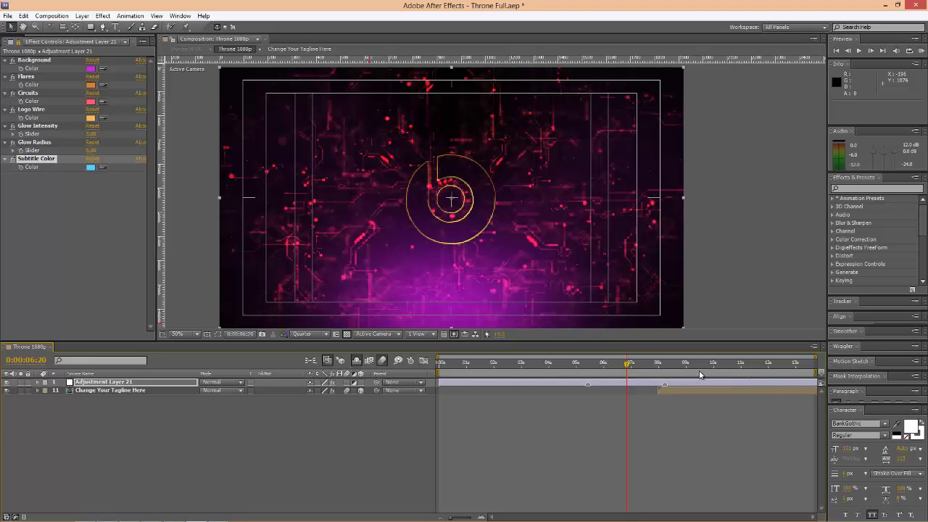
click(744, 362)
key(KP_0)
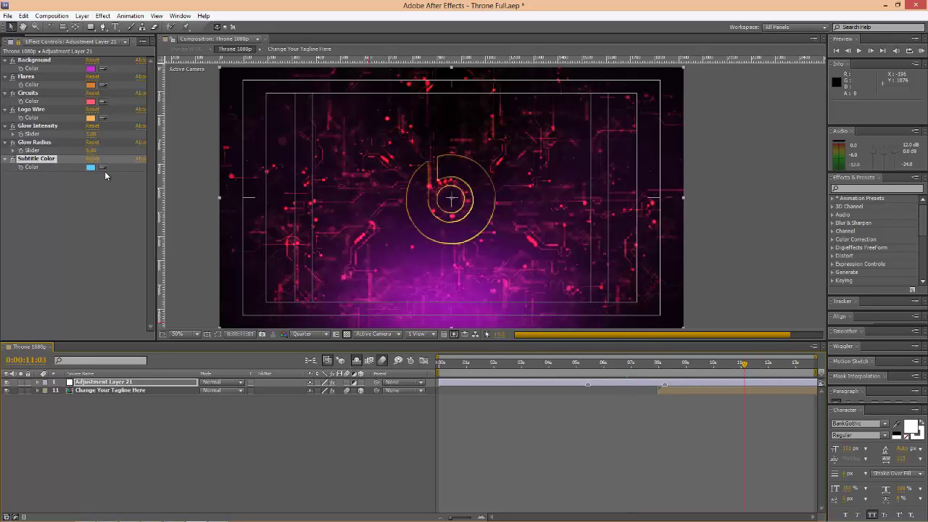
click(93, 166)
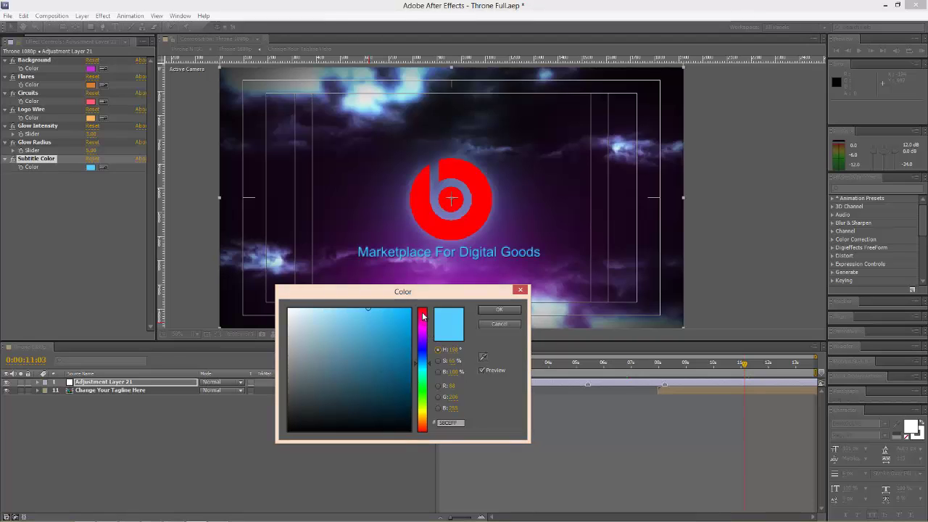
click(423, 308)
click(500, 311)
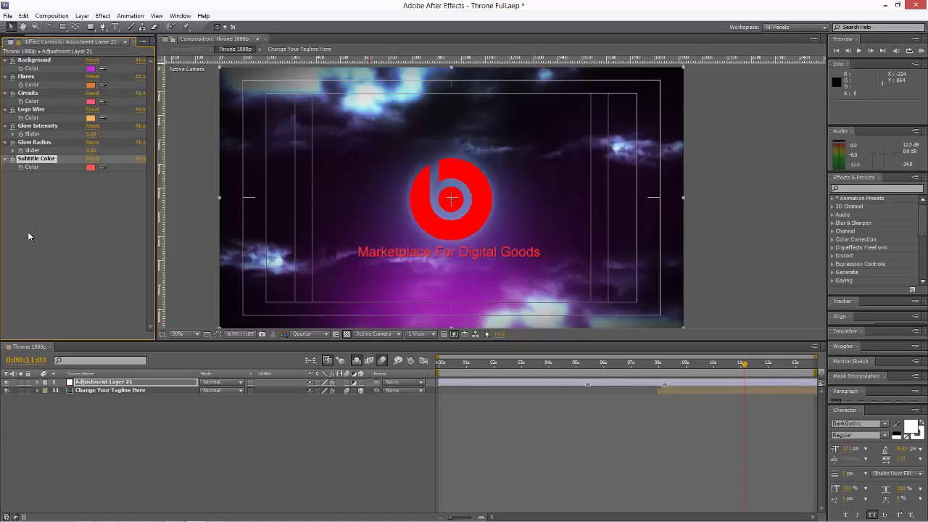
Step: Add the Throne 1080p composition to the render queue
click(26, 351)
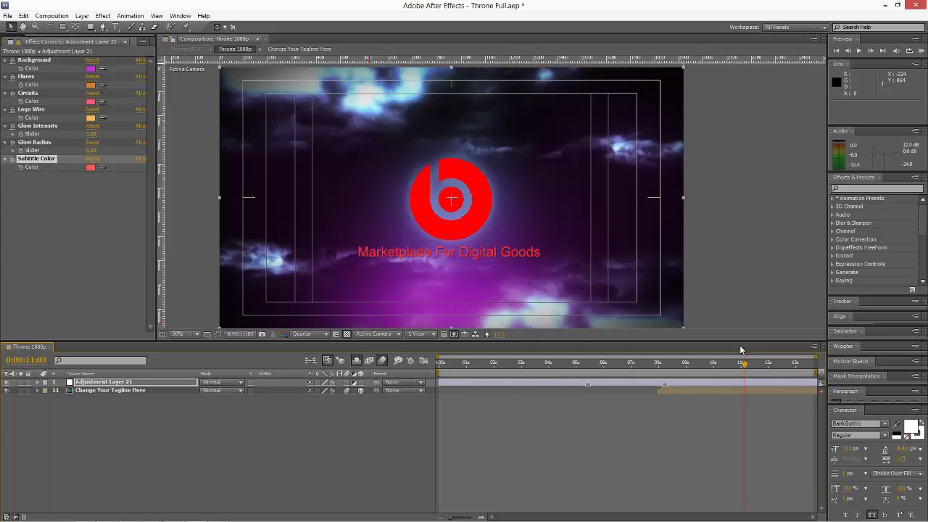
click(60, 18)
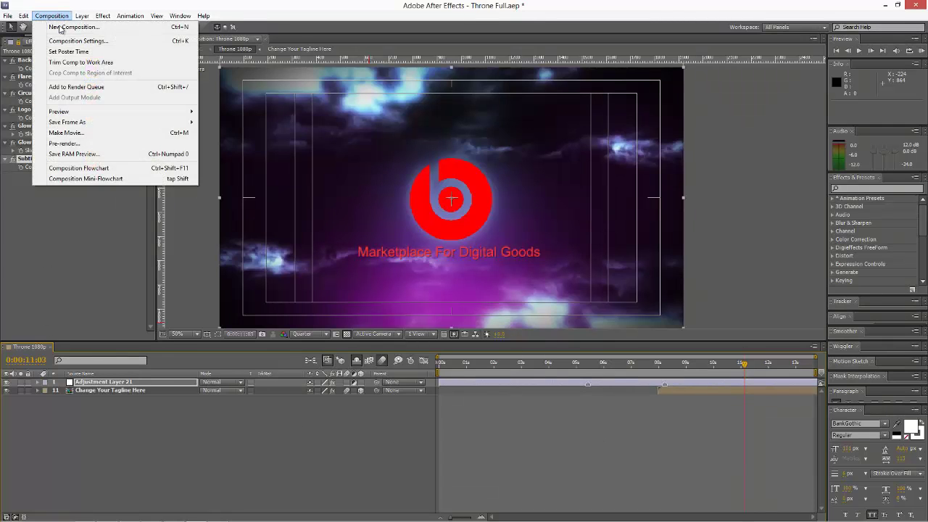
click(76, 87)
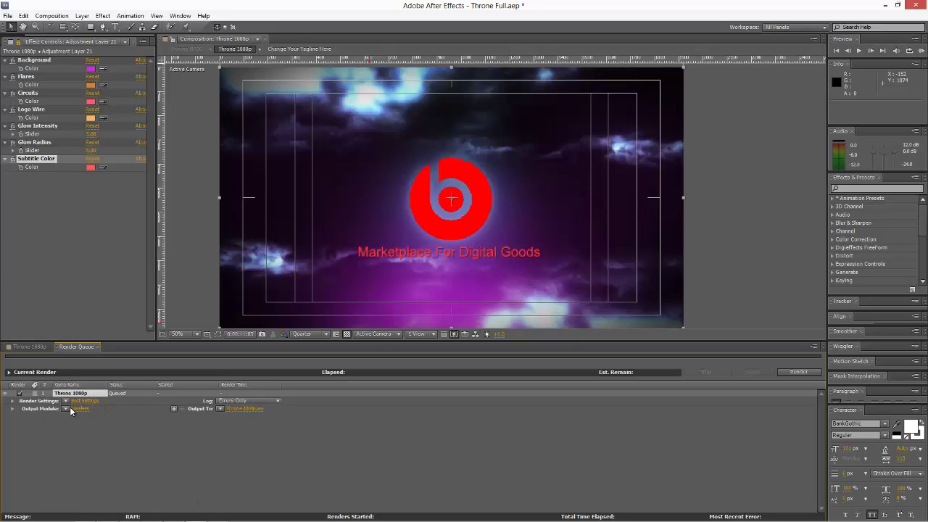
click(64, 408)
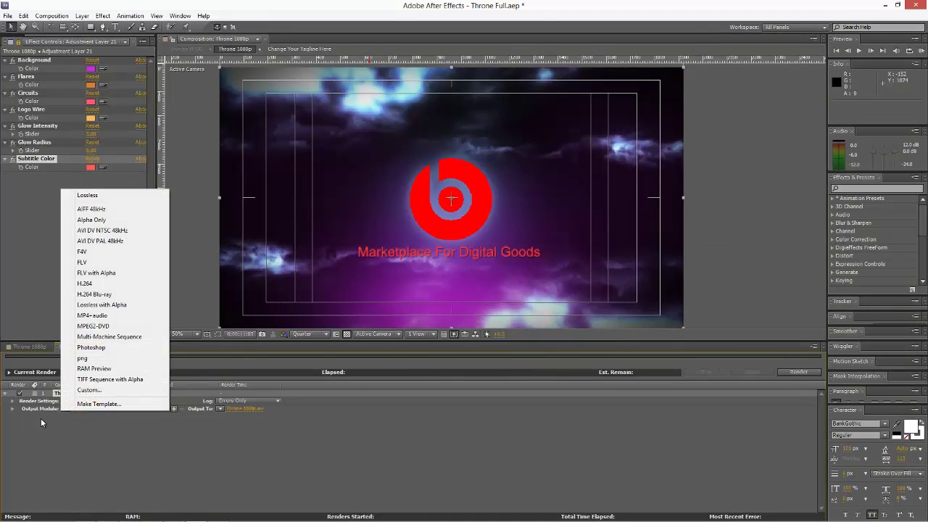
click(57, 414)
click(65, 409)
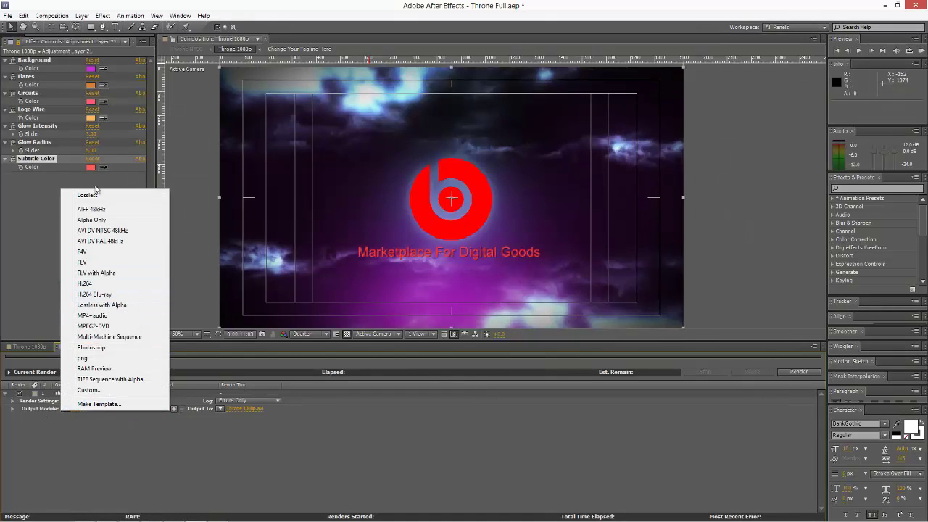
click(54, 429)
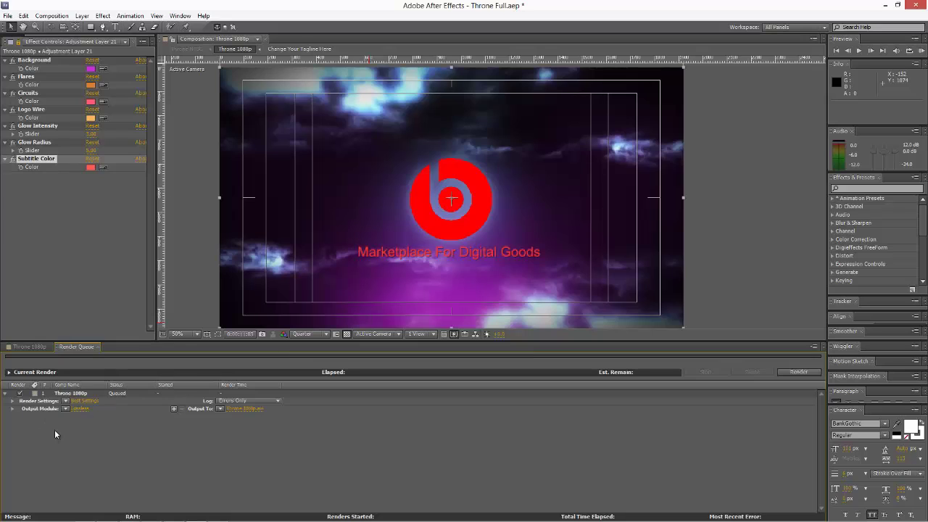
Step: Set the output module of the queued render to QuickTime format with video quality 100 and enable audio output
click(86, 408)
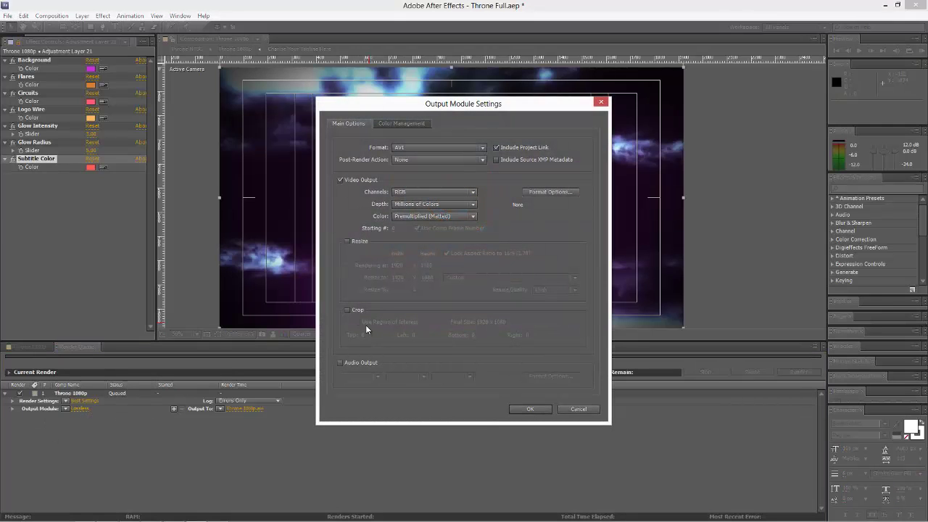
click(455, 148)
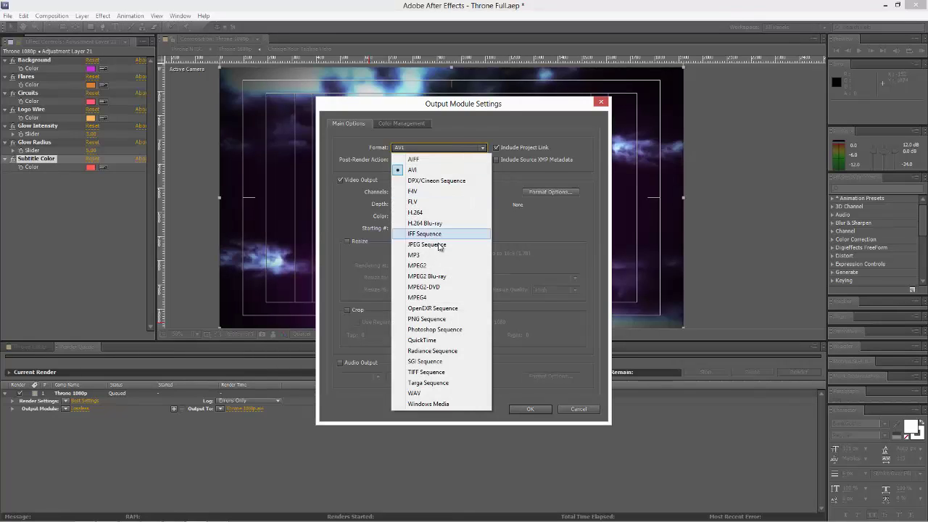
click(422, 340)
click(559, 193)
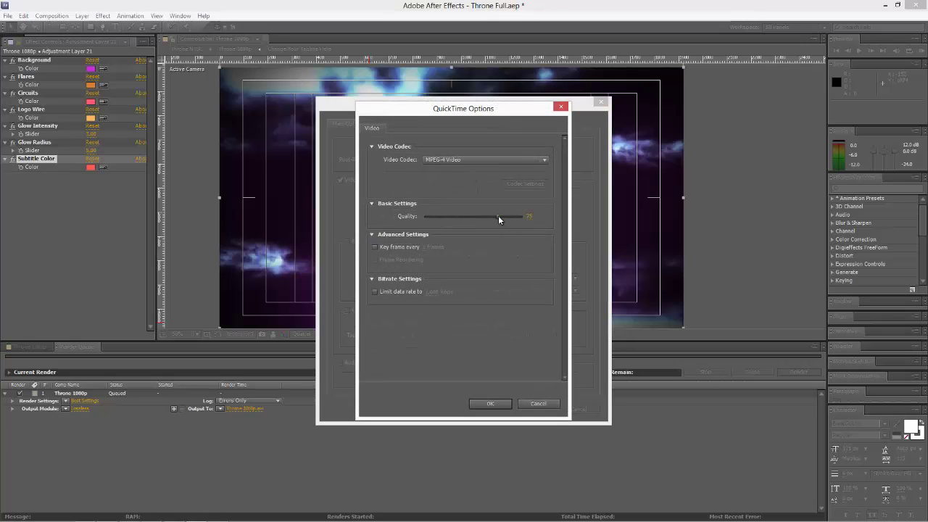
mouse_move(528, 215)
mouse_down()
mouse_move(492, 216)
mouse_move(531, 215)
mouse_up()
click(490, 404)
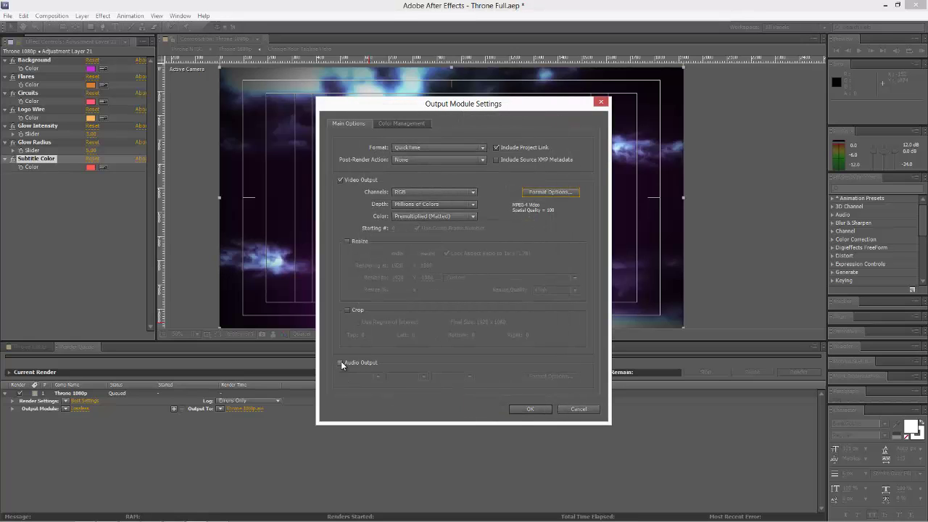
click(341, 363)
click(529, 409)
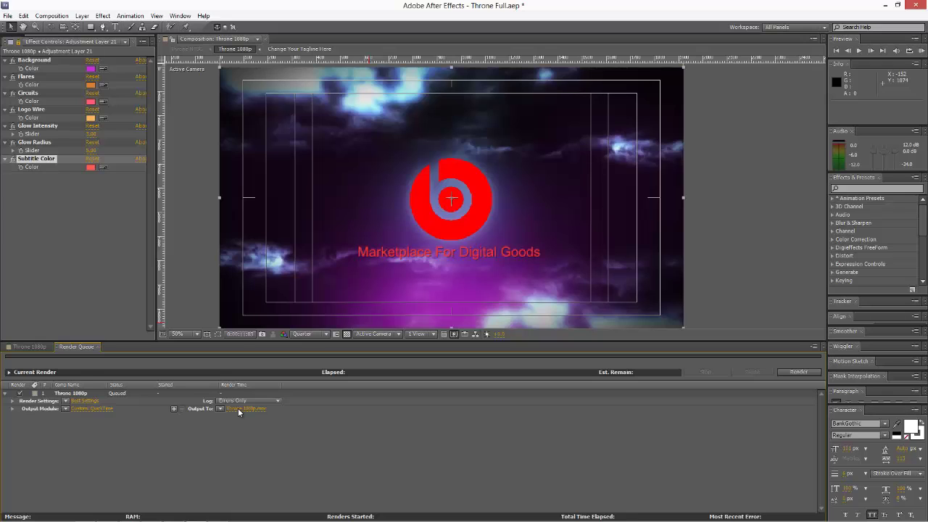
Step: Set the render's output file to the QuickTime movie Throne 1080p in the Creativelab Throne folder
click(238, 408)
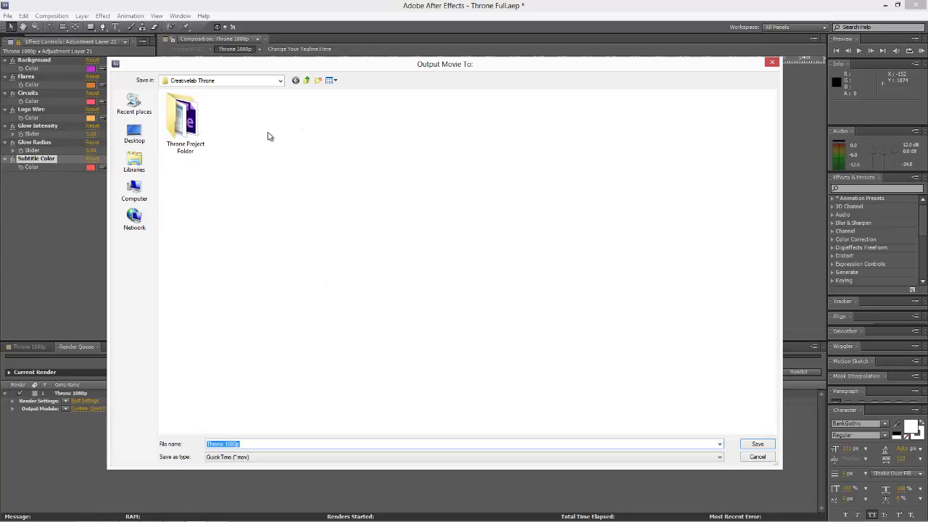
click(758, 445)
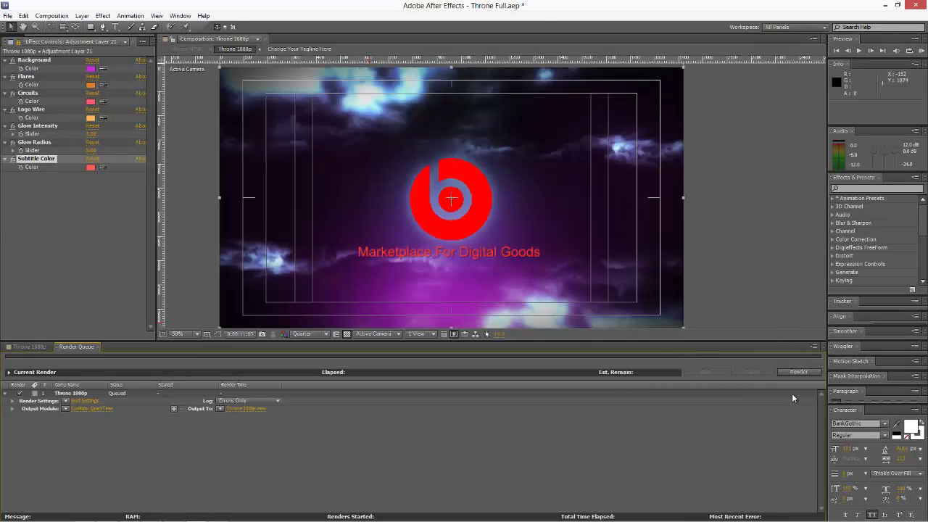